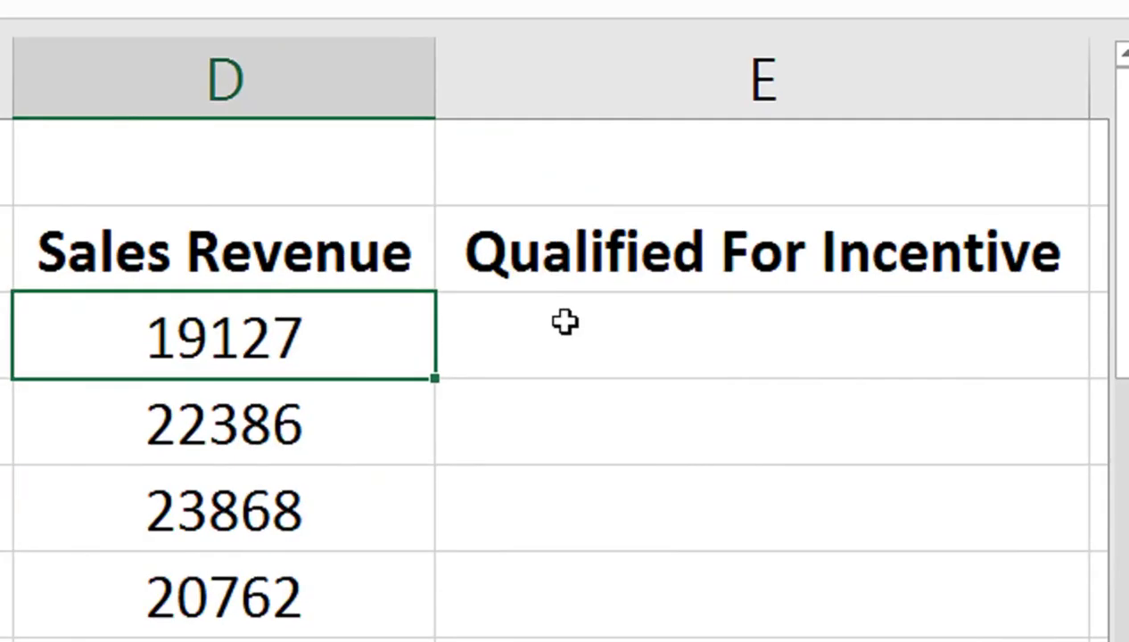
Start an IF formula in E3 that tests whether the achieved amount is below the target, C3<B3
click(838, 322)
text(=if)
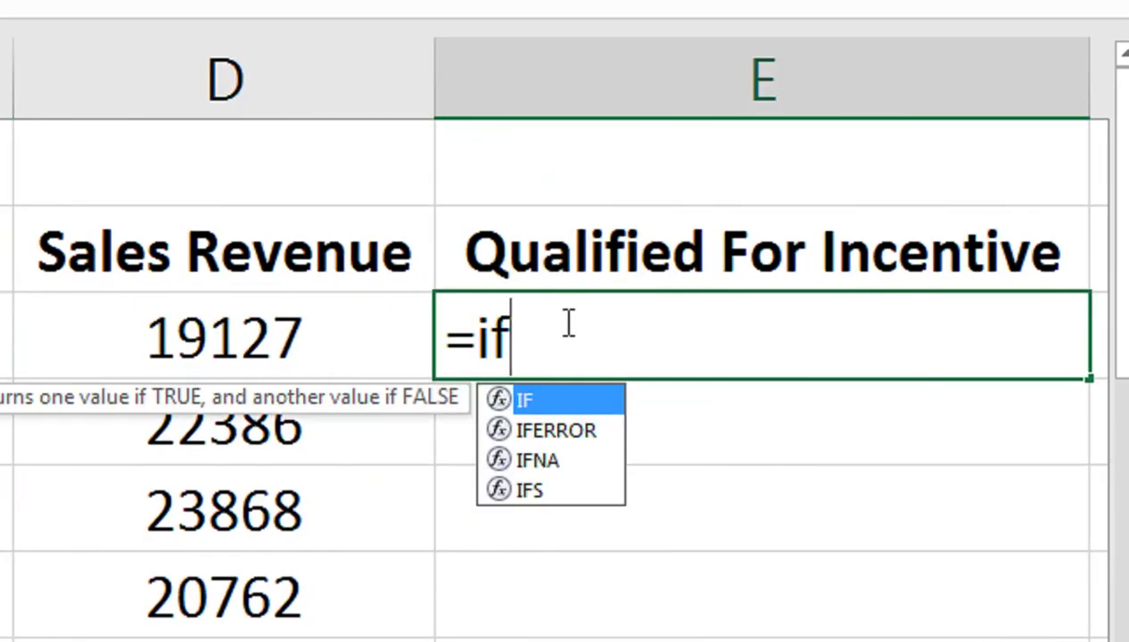
key(Tab)
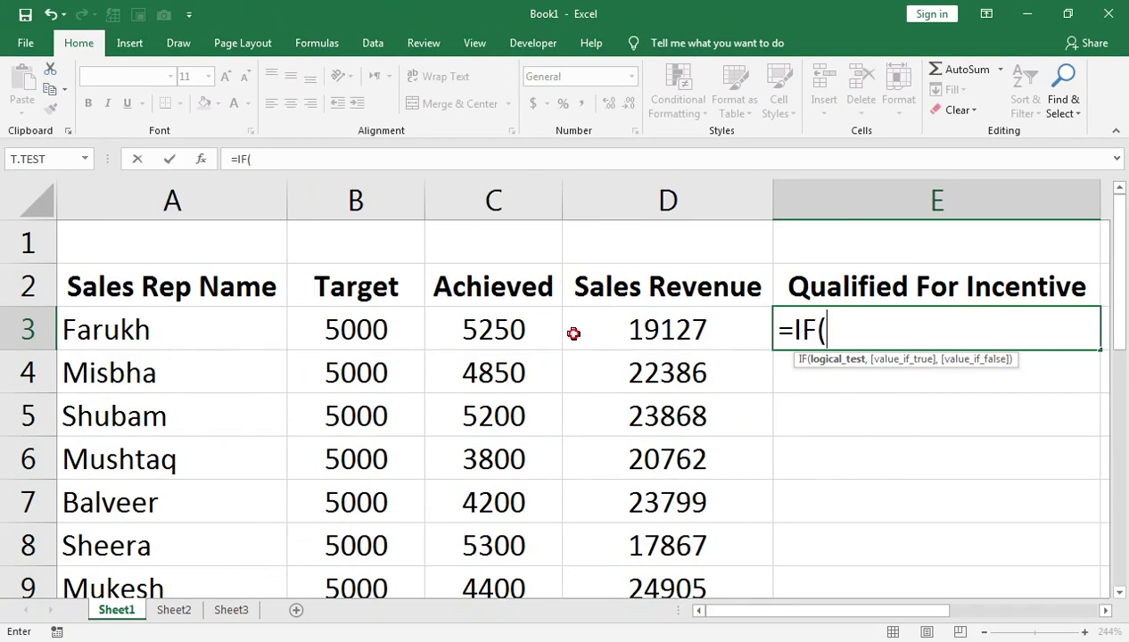
click(574, 333)
click(537, 329)
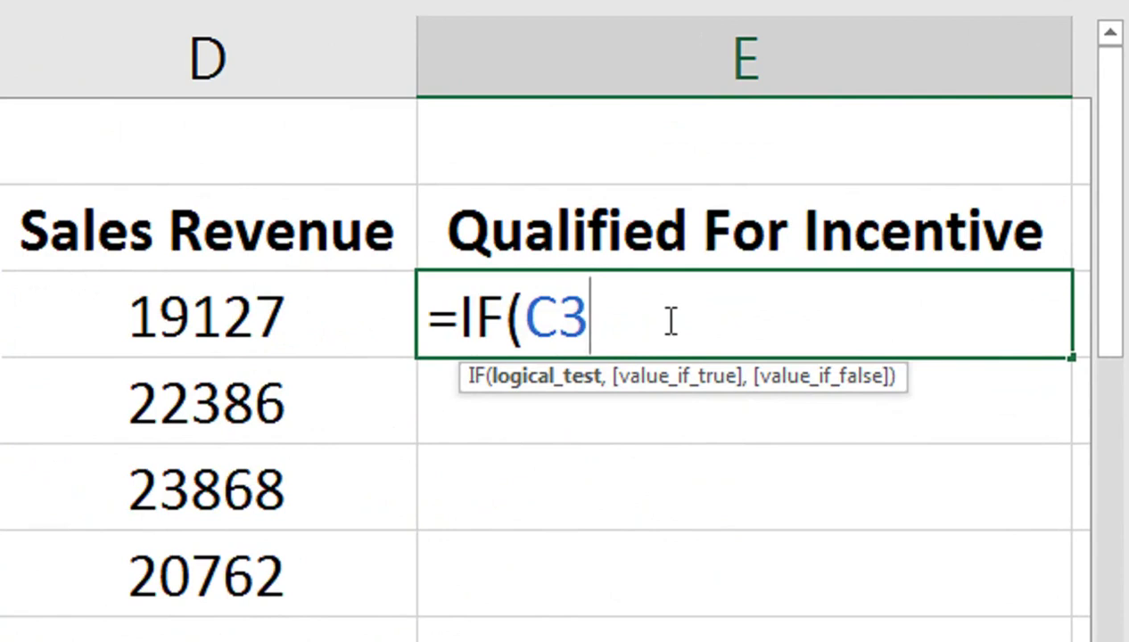
text(<)
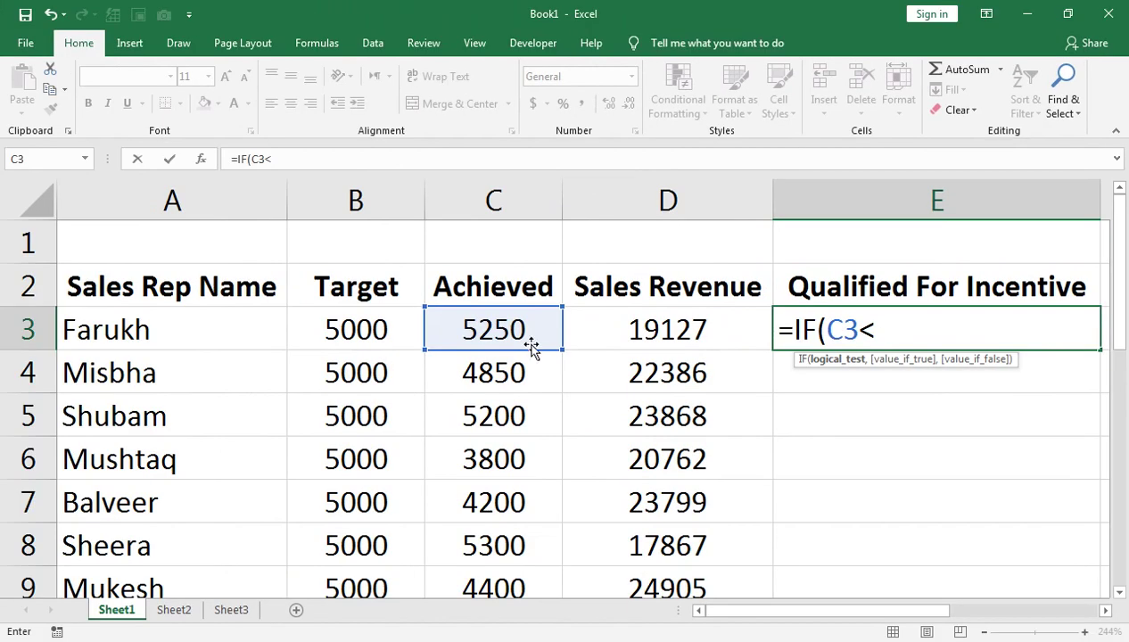
click(367, 326)
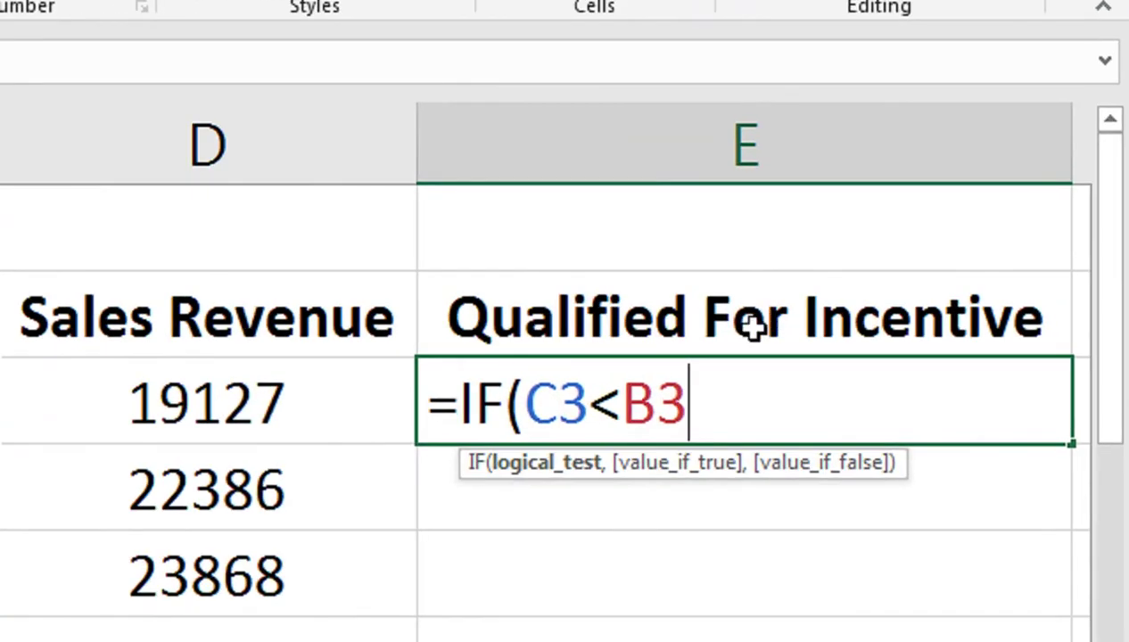
text(,)
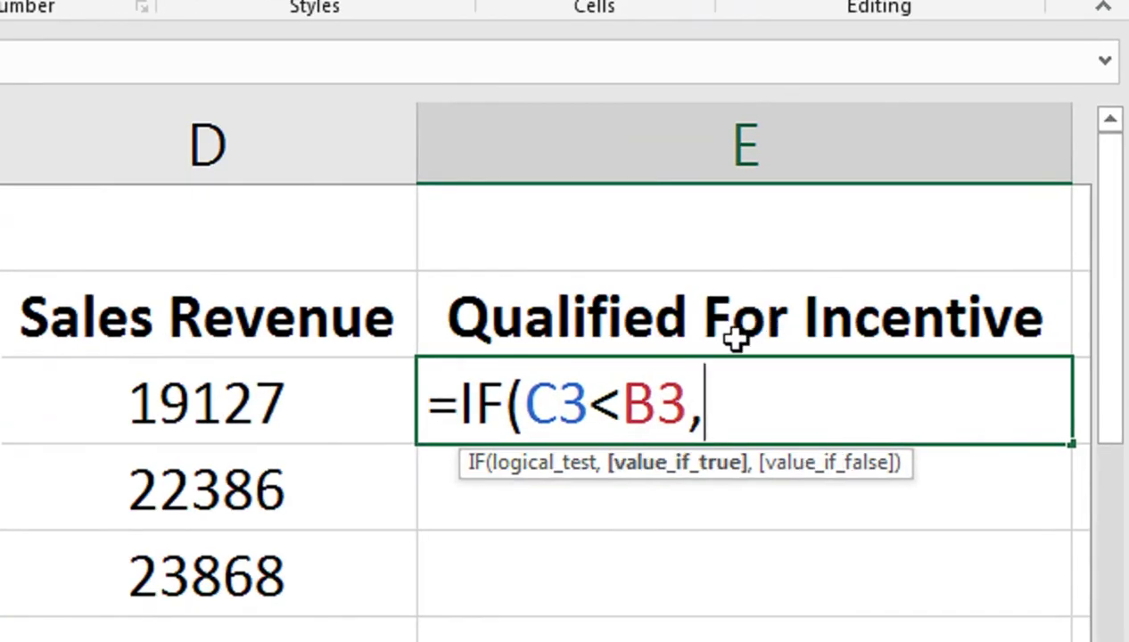
Set the value-if-true argument of the E3 formula to the difference C3-B3
key(Left)
key(Left)
key(Left)
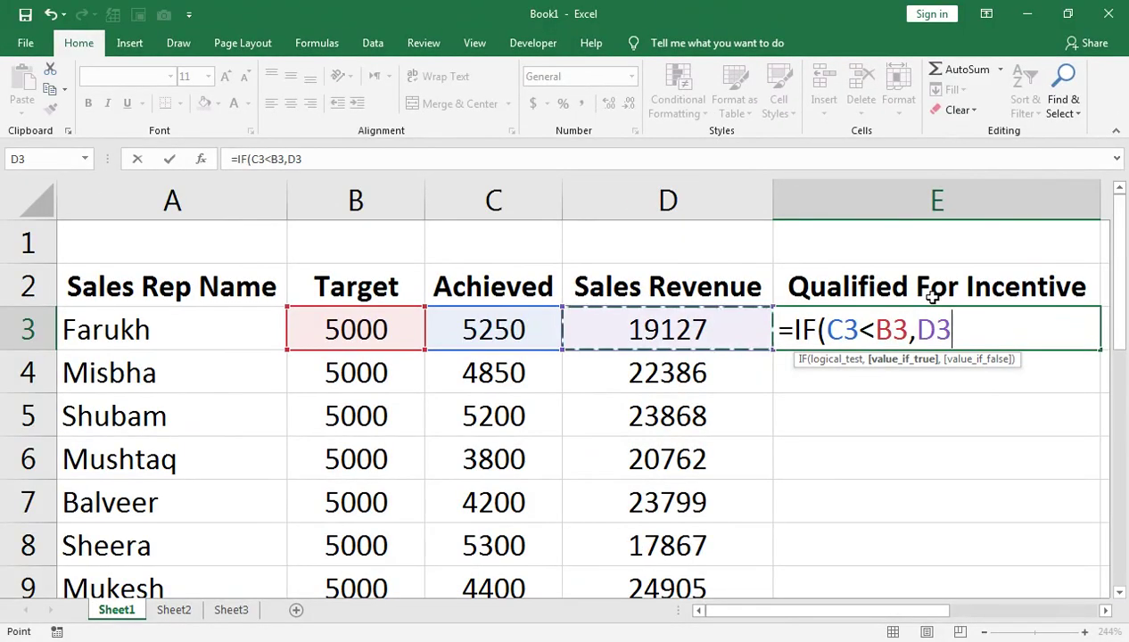
key(Right)
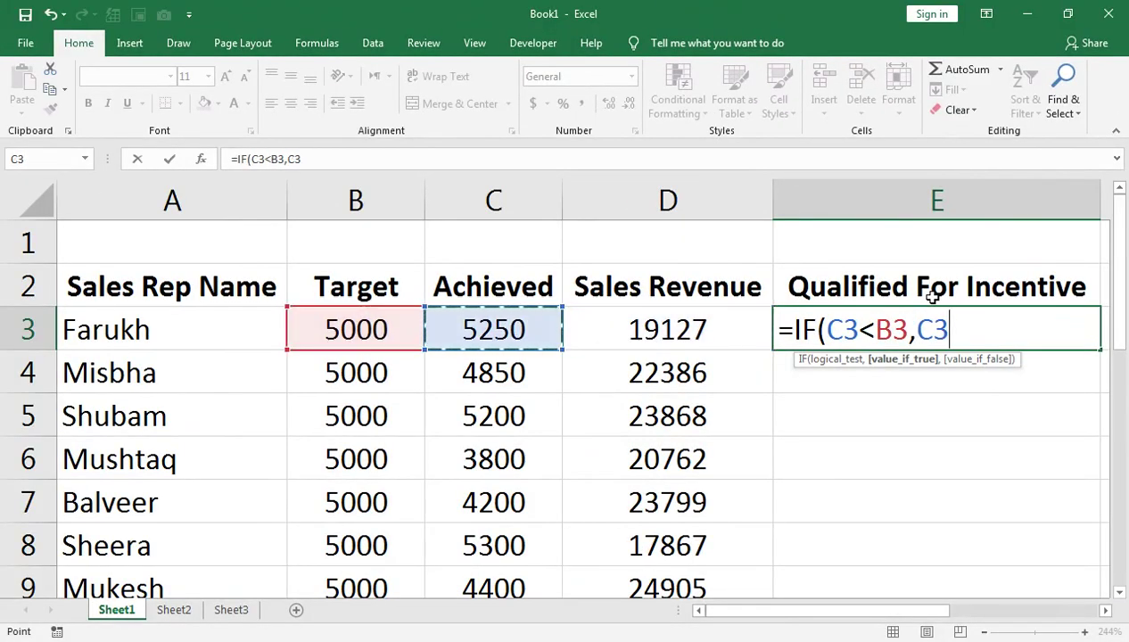
text(-)
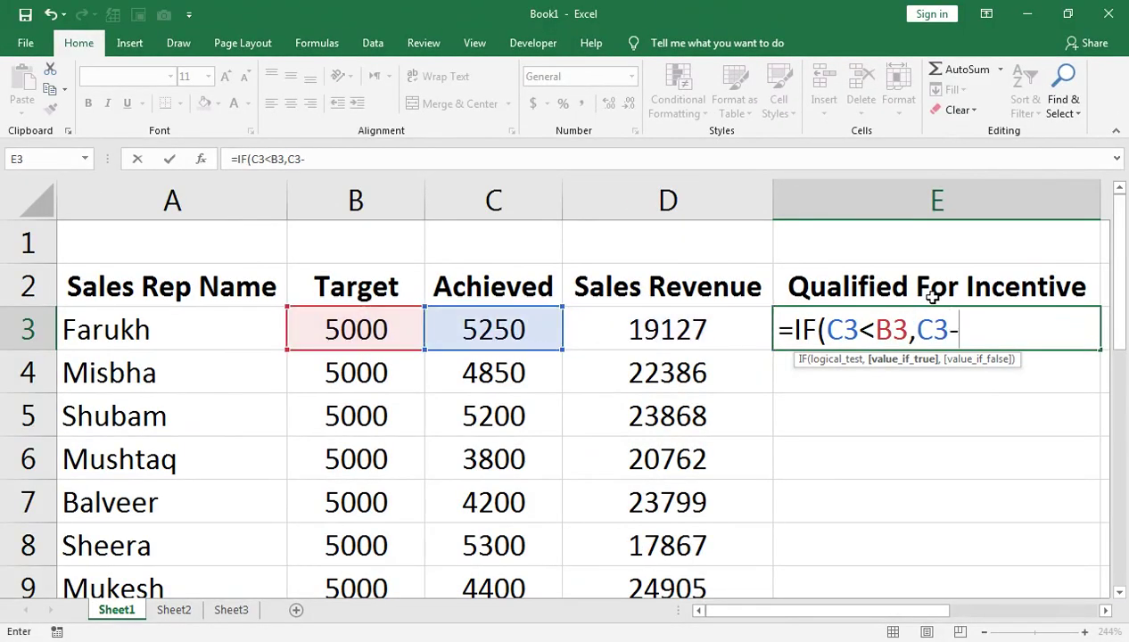
click(404, 329)
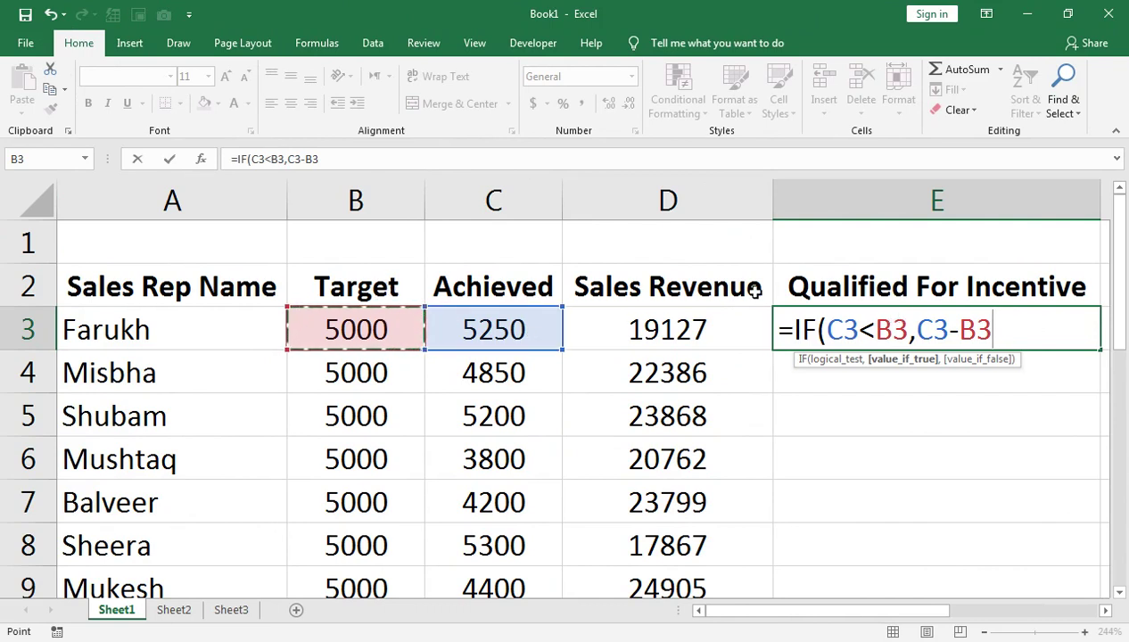
text(,)
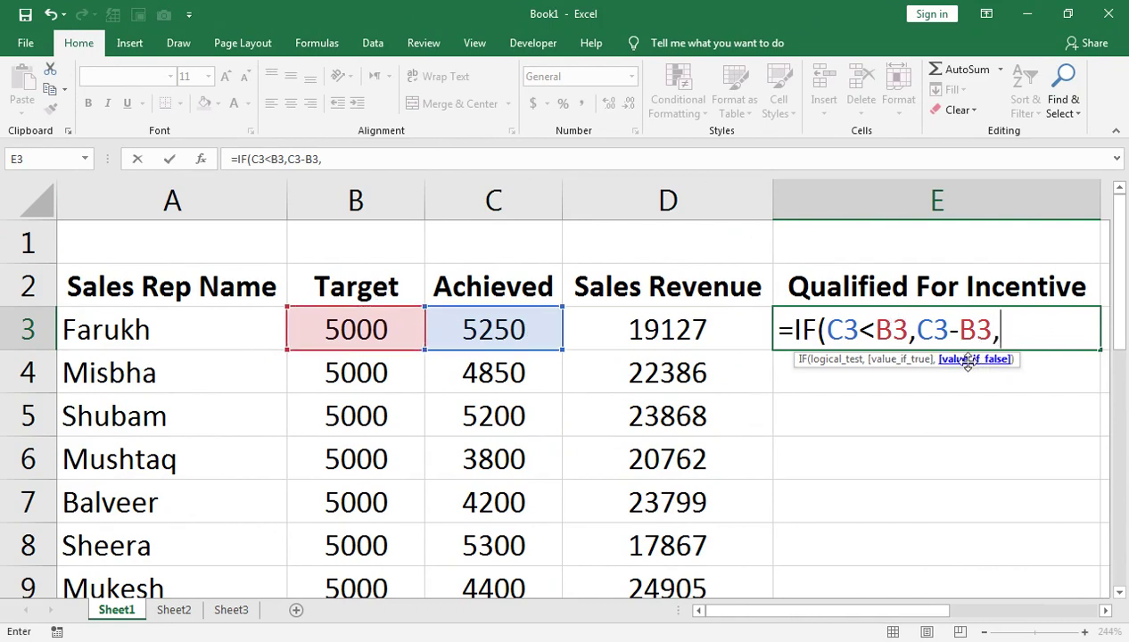
Complete the E3 formula with "Achieved" as the value if false and fill it down to E9
text(")
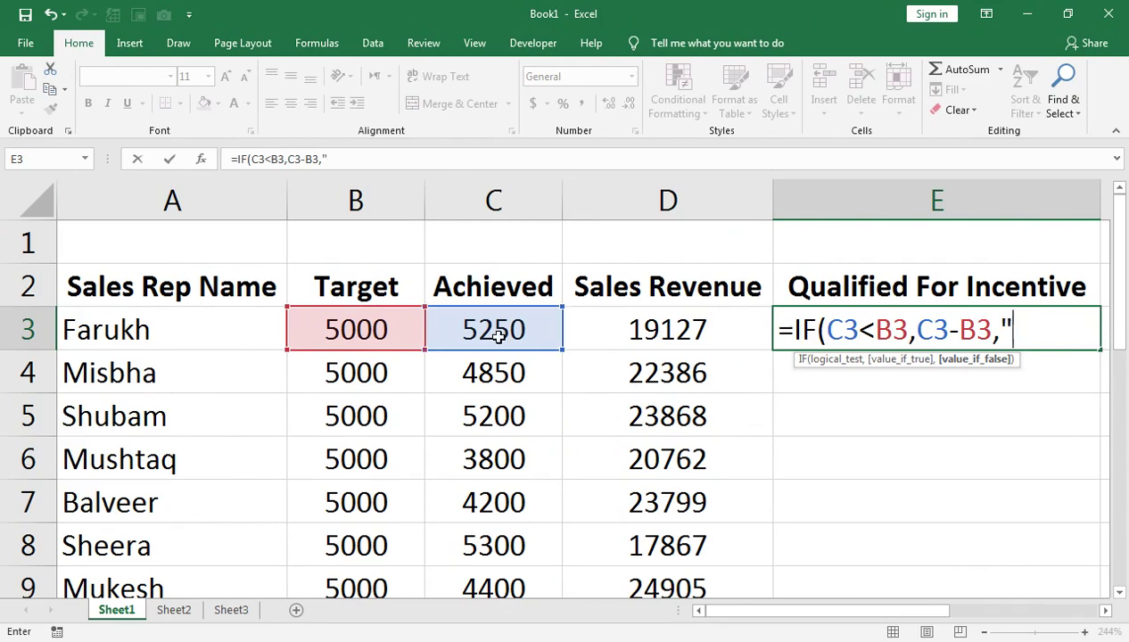
text(Achived)
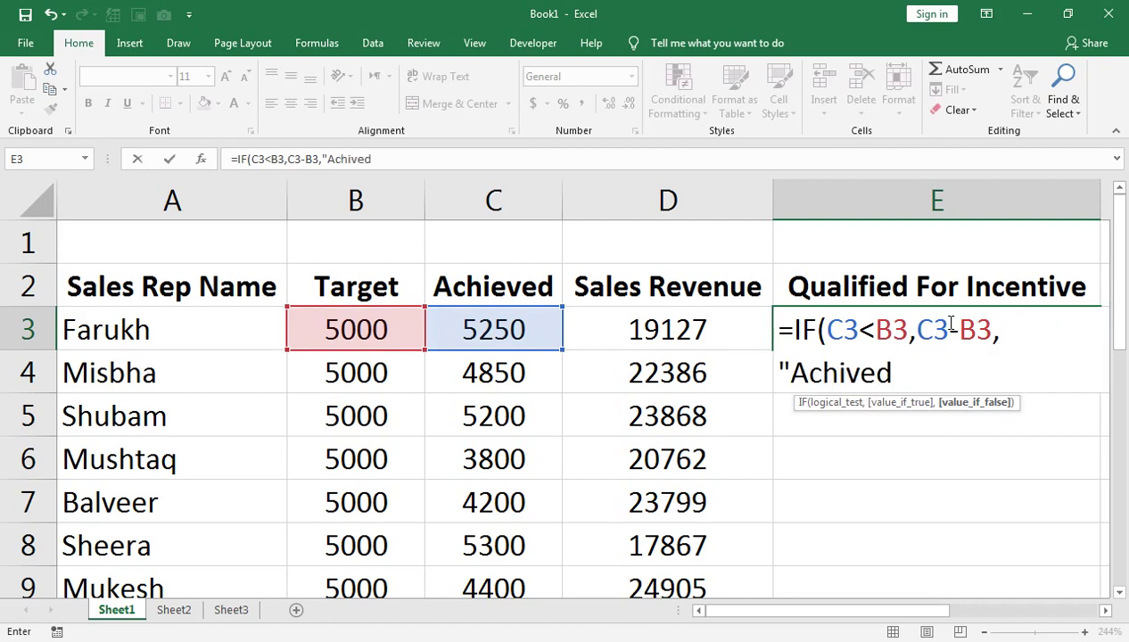
click(838, 373)
text(e)
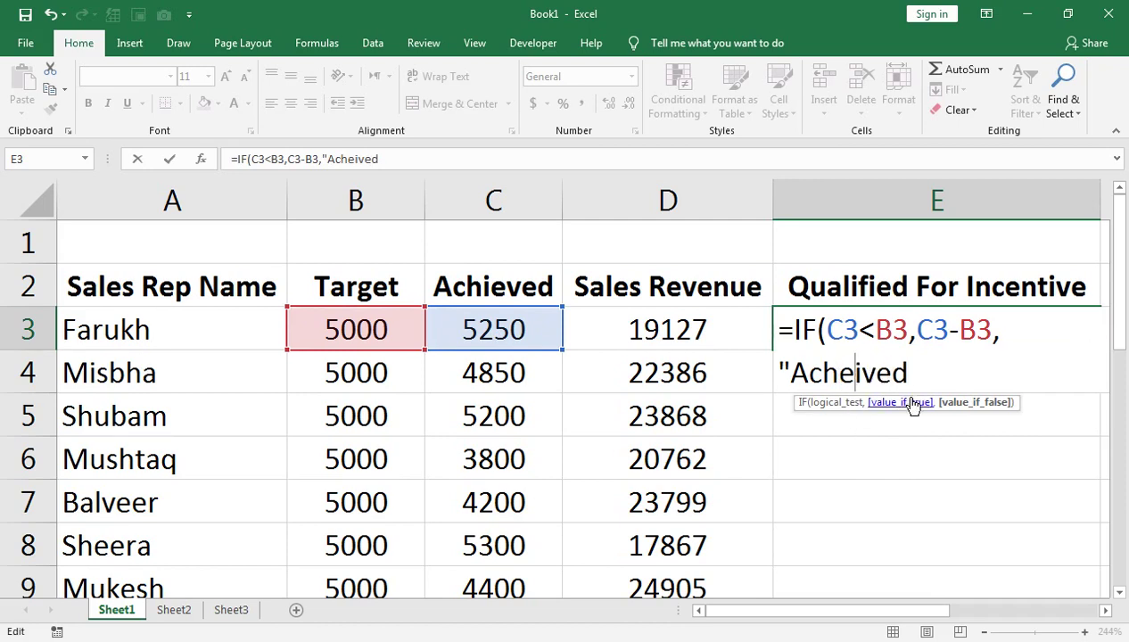
click(943, 378)
text(")
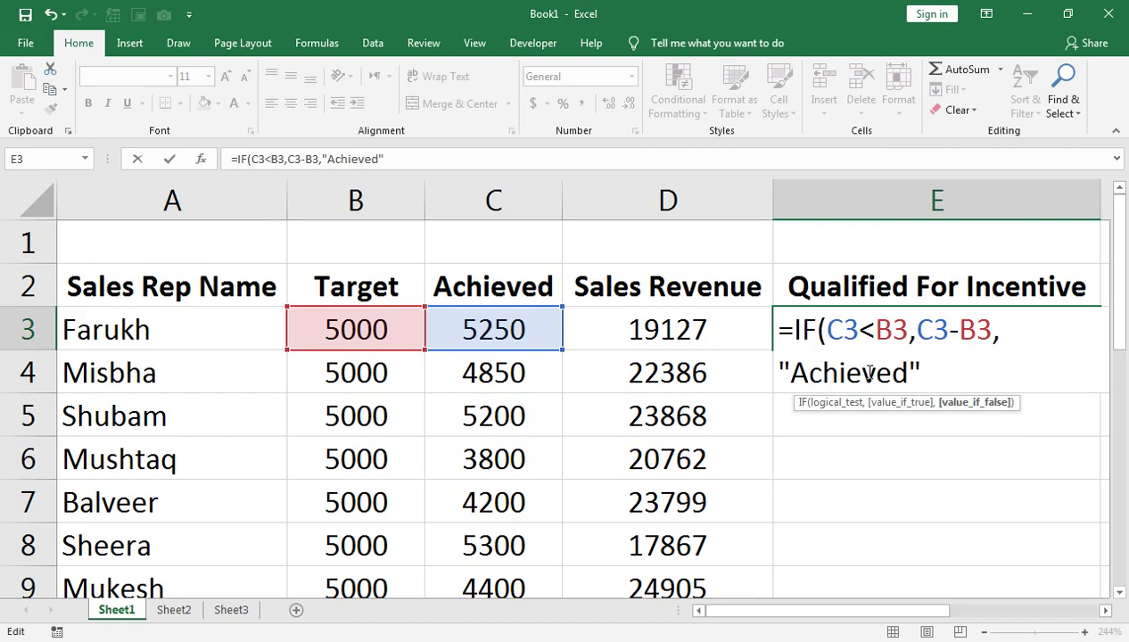
text())
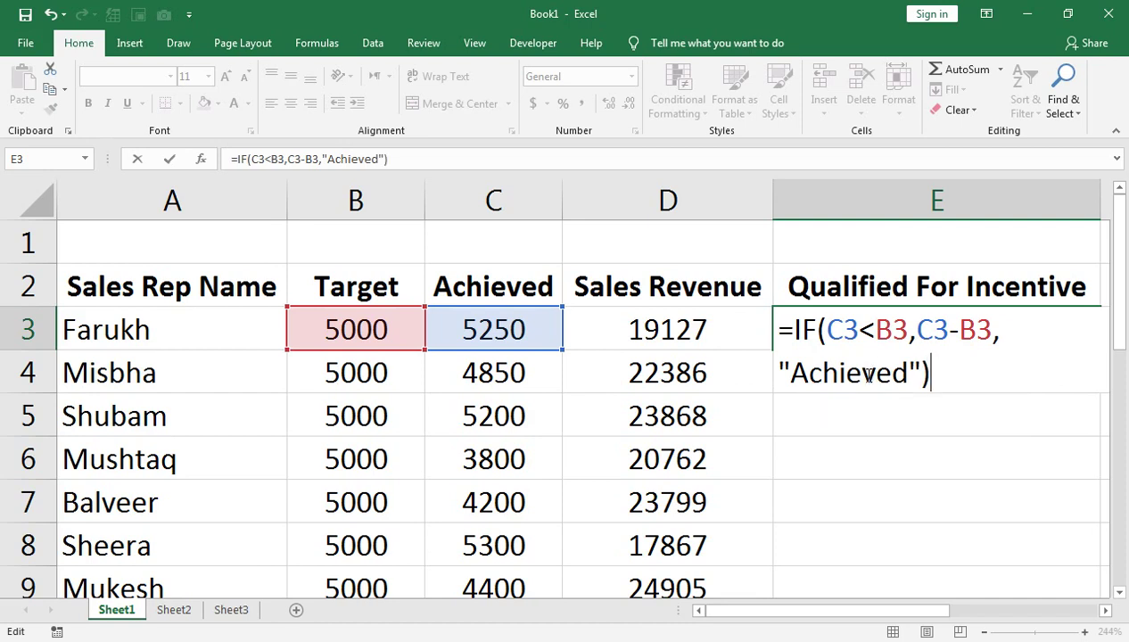
key(Return)
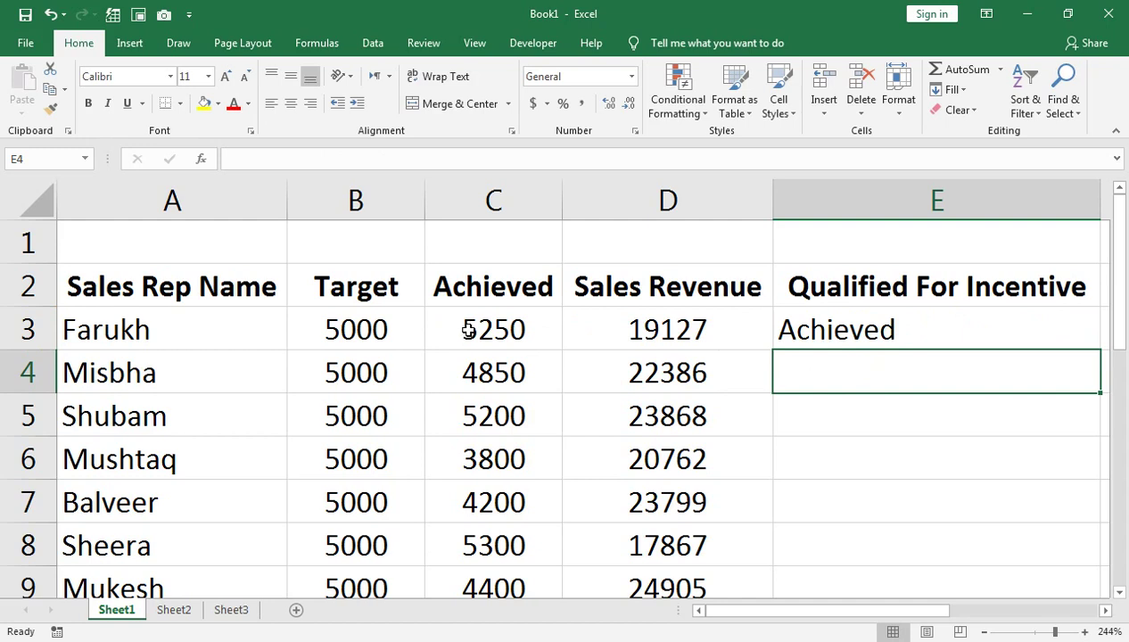
click(902, 325)
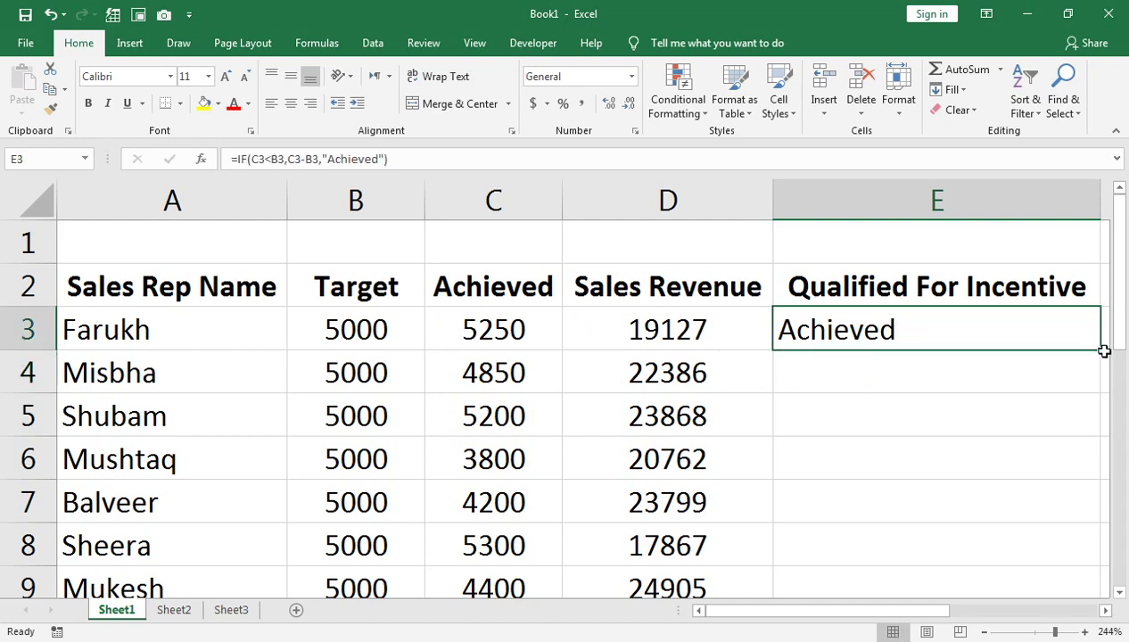
drag(1102, 352, 1068, 589)
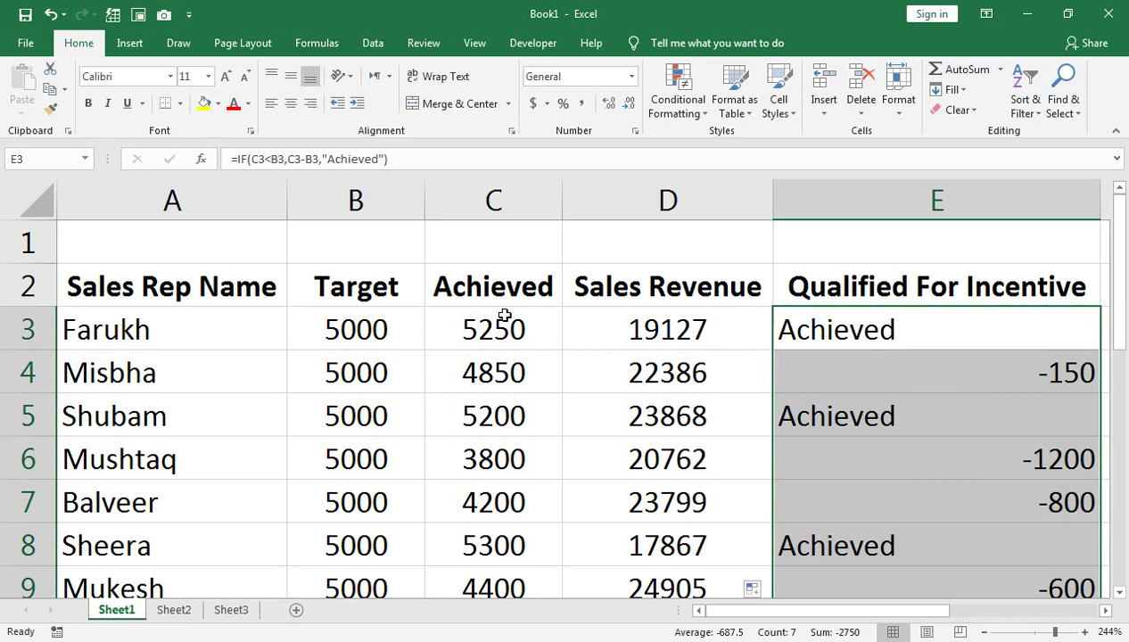
Change the value-if-true part of the E3 formula to B3-C3, giving =IF(C3<B3,B3-C3,"Achieved")
click(856, 330)
double_click(856, 330)
drag(949, 330, 918, 330)
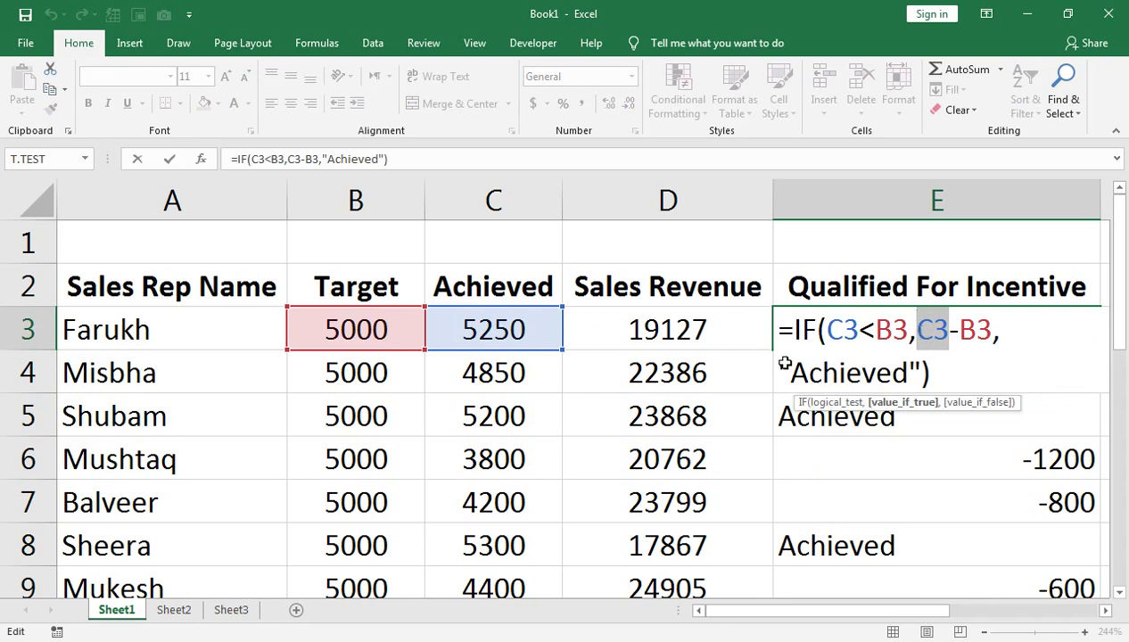
click(353, 328)
drag(990, 330, 965, 332)
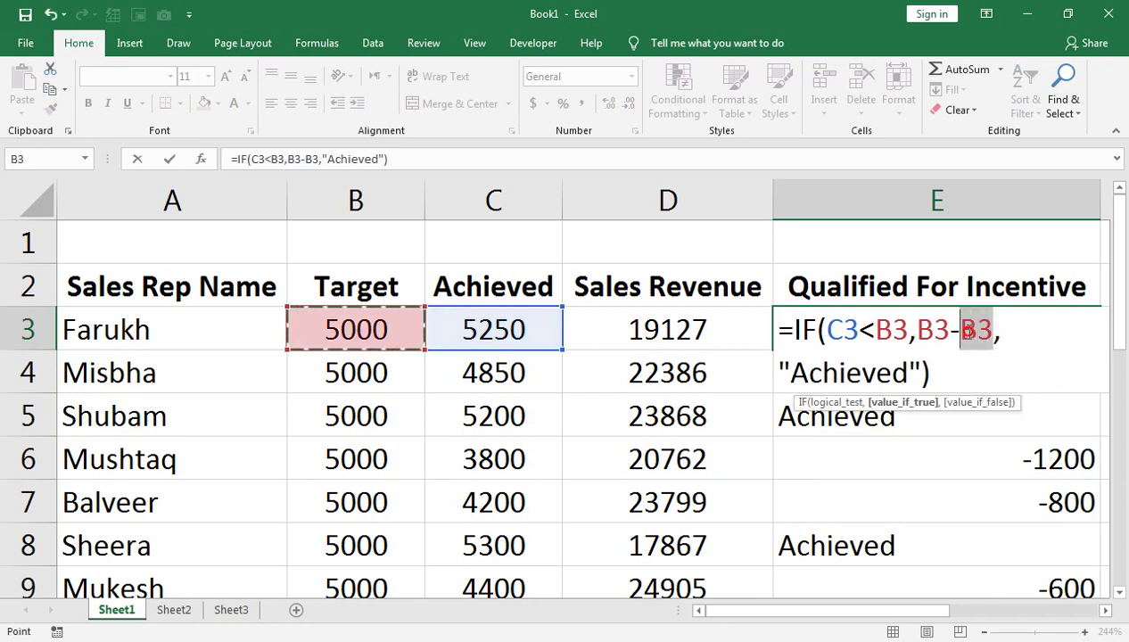
click(514, 314)
key(Return)
Fill the revised E3 formula down to E9 and center the column's results horizontally
click(849, 317)
drag(1101, 350, 1076, 482)
scroll(1078, 473, up, 1)
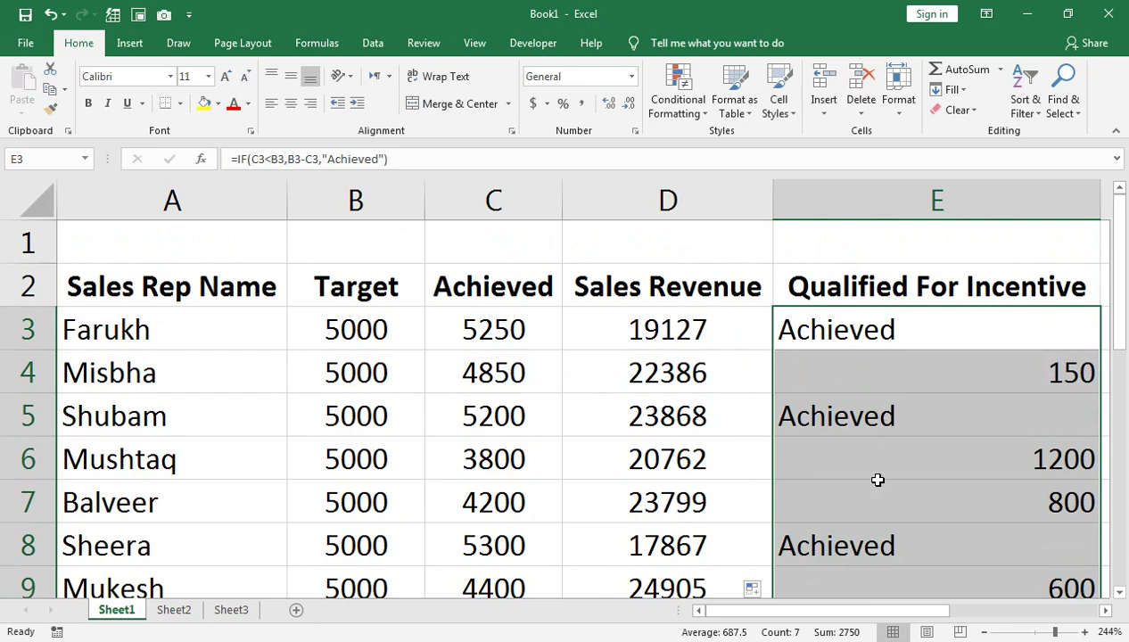
click(291, 103)
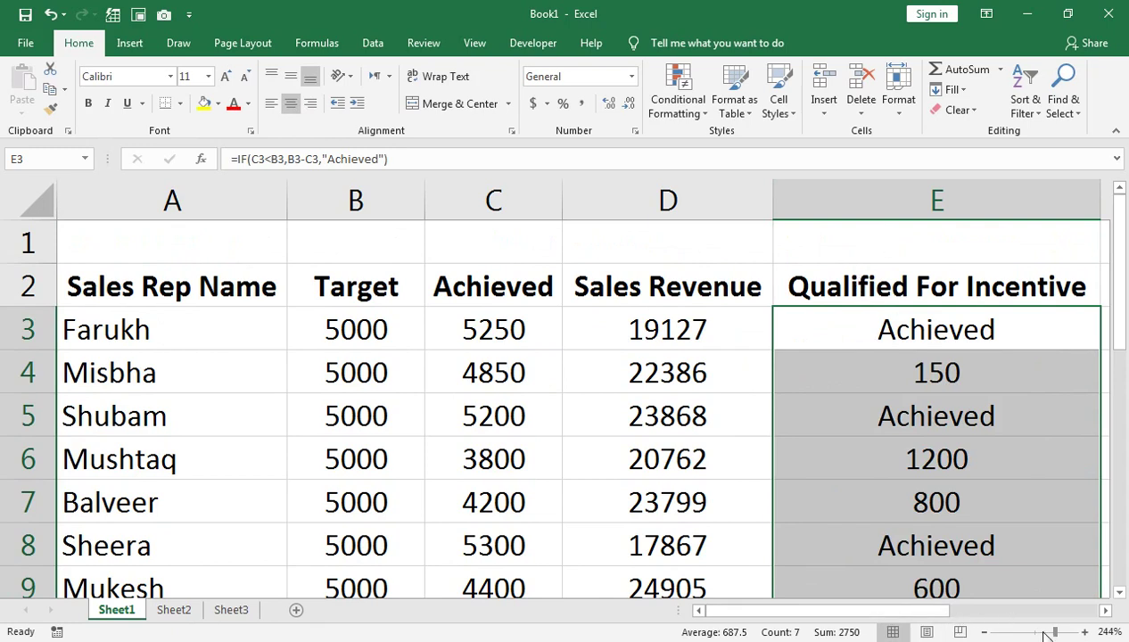
Copy the sales table A2:D9 and paste the duplicate below it, starting at A12
drag(202, 298, 627, 575)
key(ctrl+c)
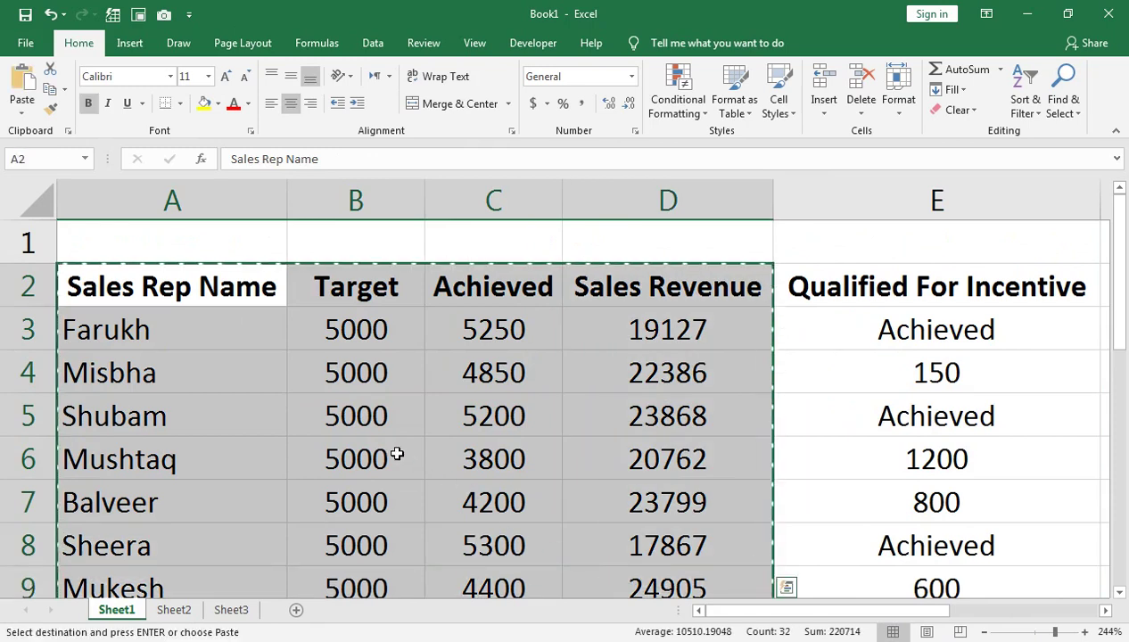
click(173, 458)
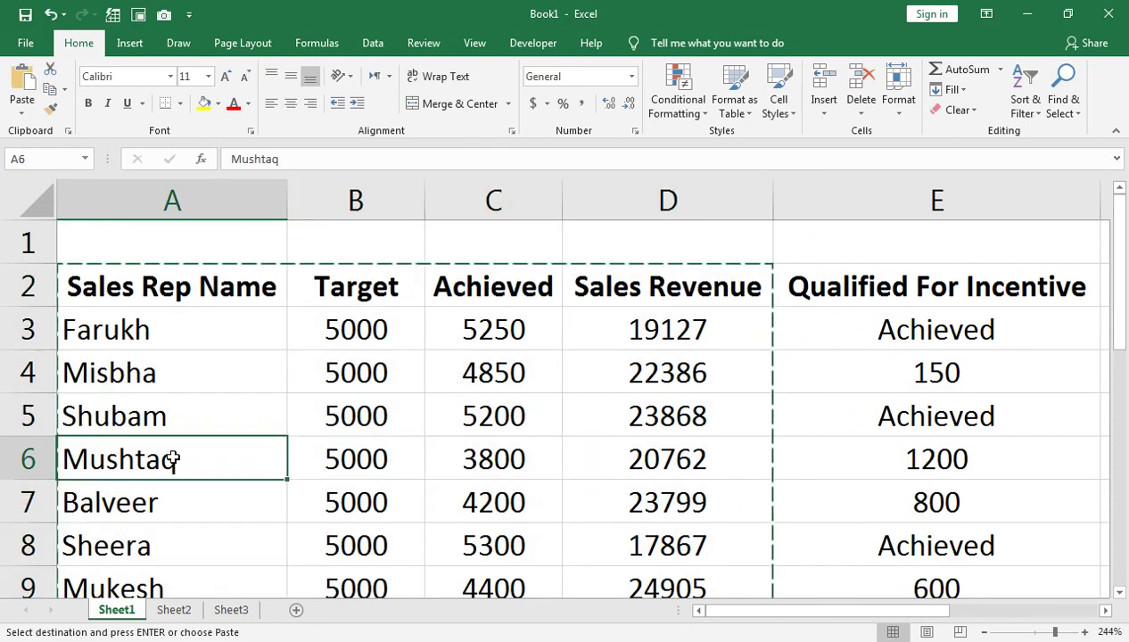
scroll(172, 456, down, 2)
click(107, 448)
key(ctrl+v)
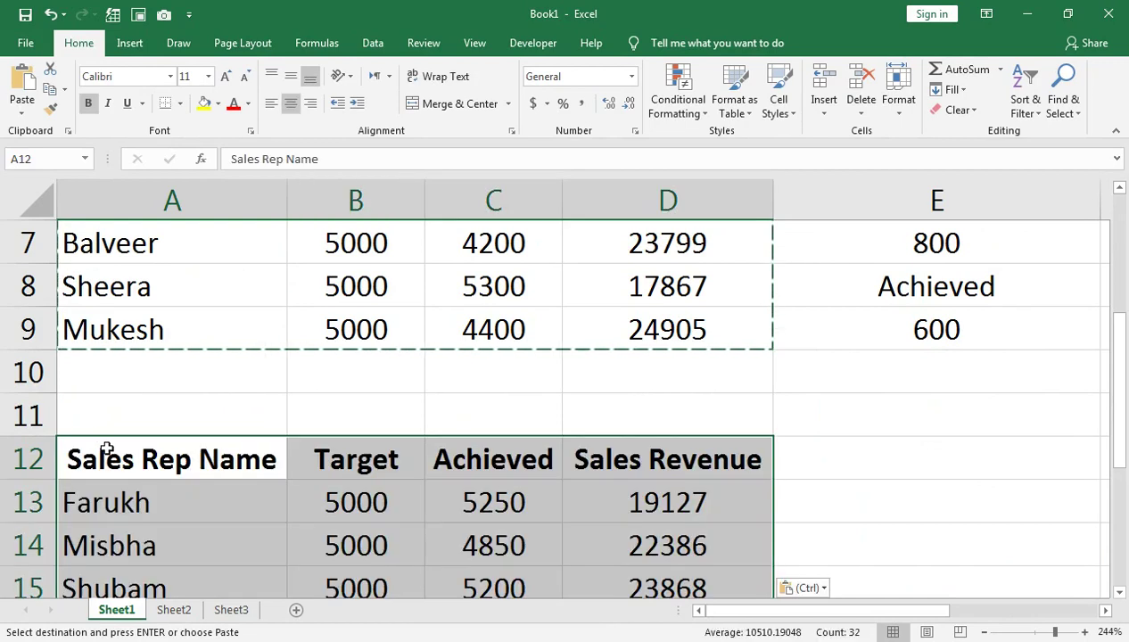
scroll(249, 399, down, 2)
key(ctrl+z)
Copy the "Qualified For Incentive" header from E2 to E12 beside the duplicated table and select E13
scroll(786, 338, up, 3)
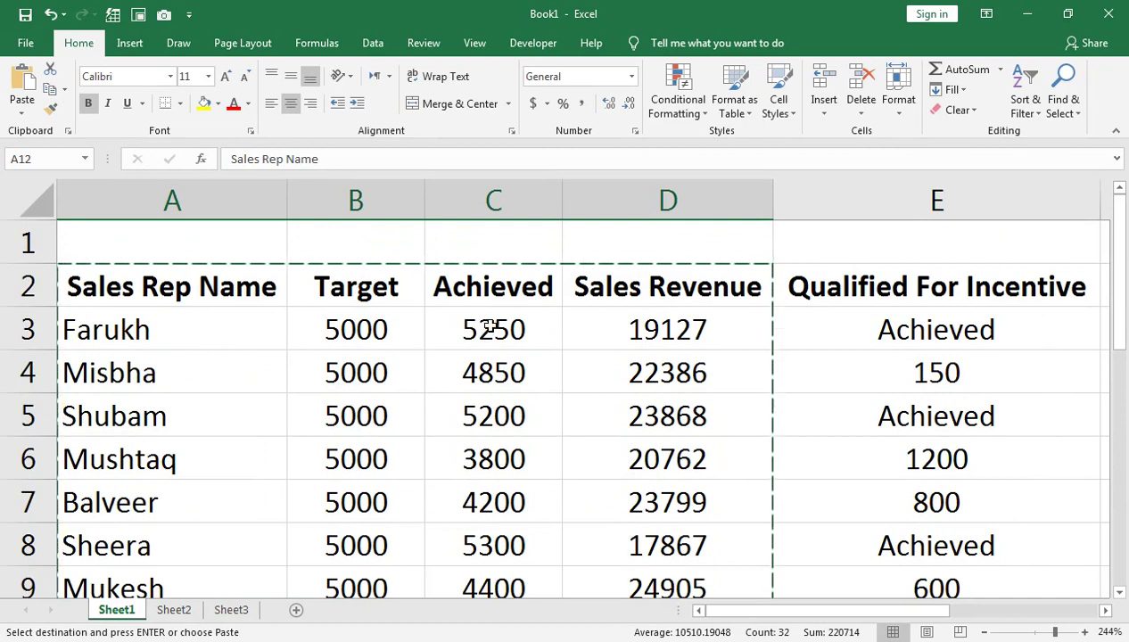
click(836, 290)
key(ctrl+c)
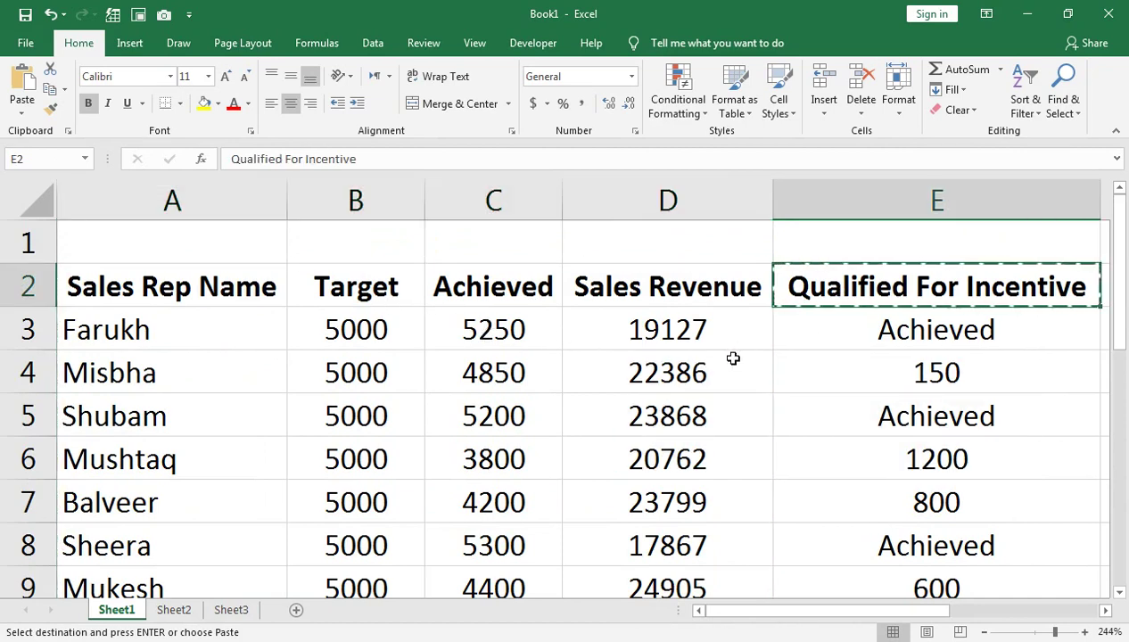
scroll(731, 372, down, 6)
scroll(744, 403, up, 1)
scroll(750, 401, up, 2)
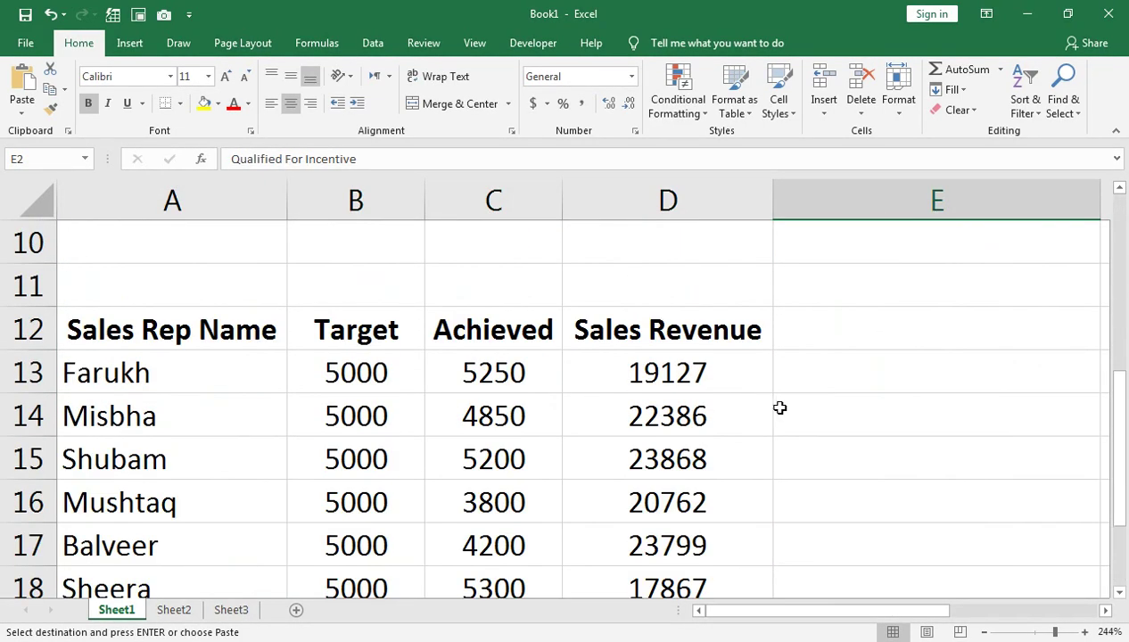
click(819, 335)
key(Return)
key(ctrl+c)
click(831, 364)
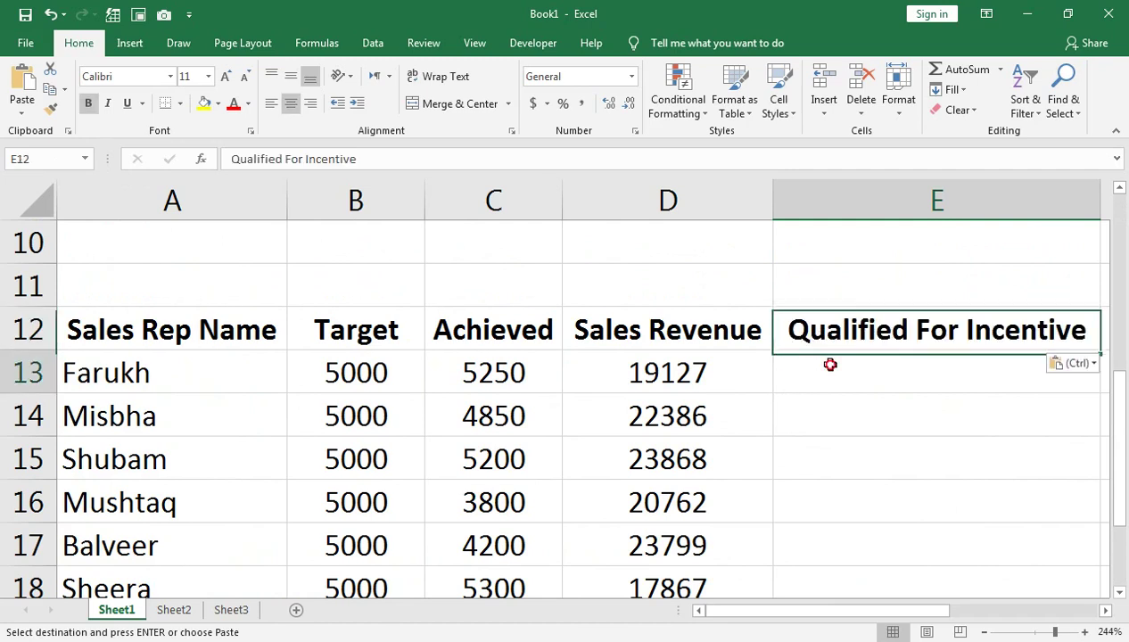
scroll(830, 364, down, 1)
key(ctrl)
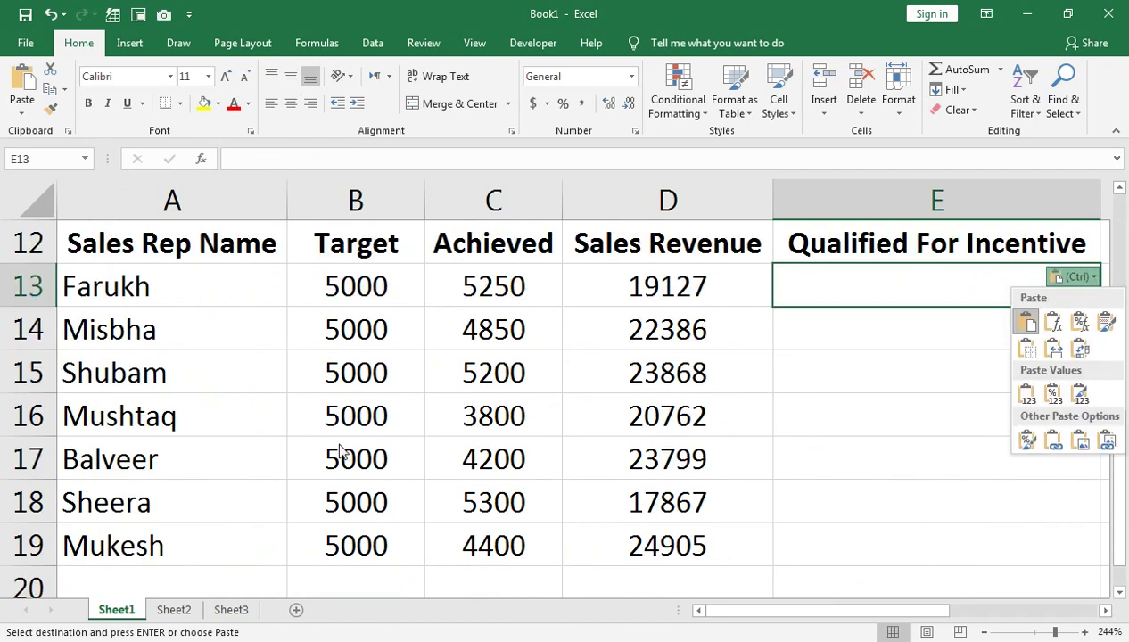
key(ctrl)
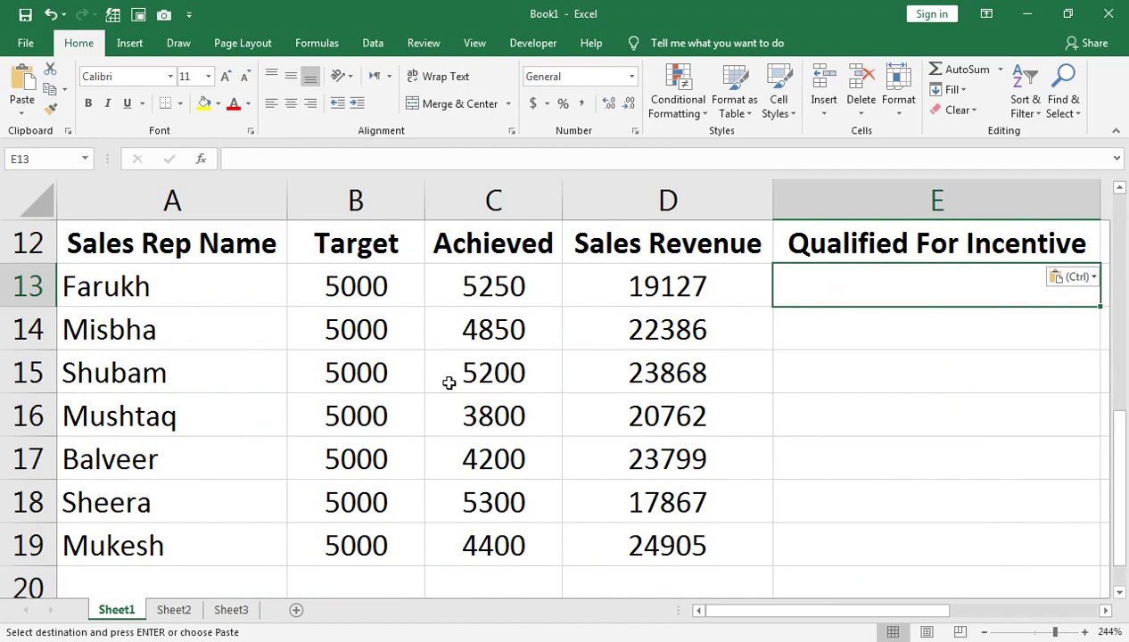
scroll(449, 383, up, 1)
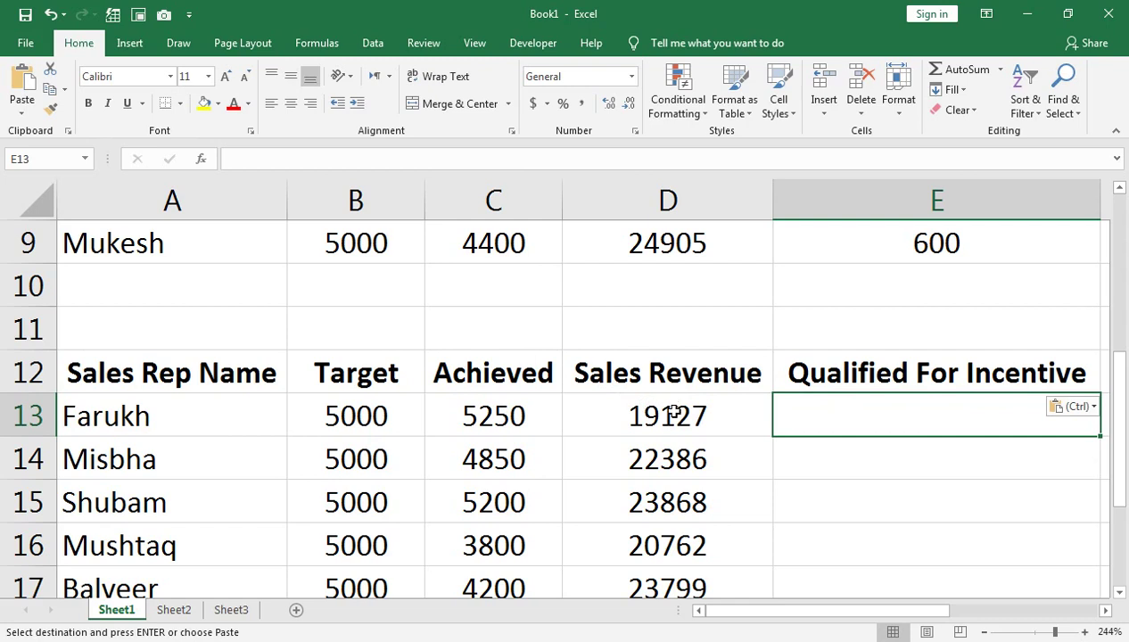
scroll(672, 406, down, 1)
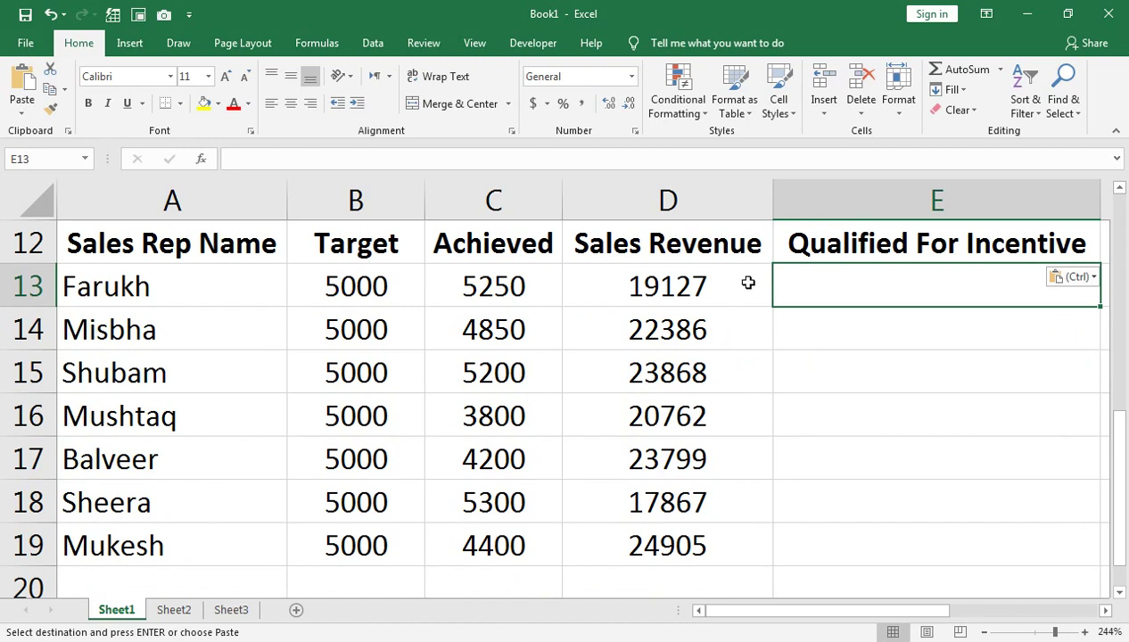
scroll(748, 283, up, 4)
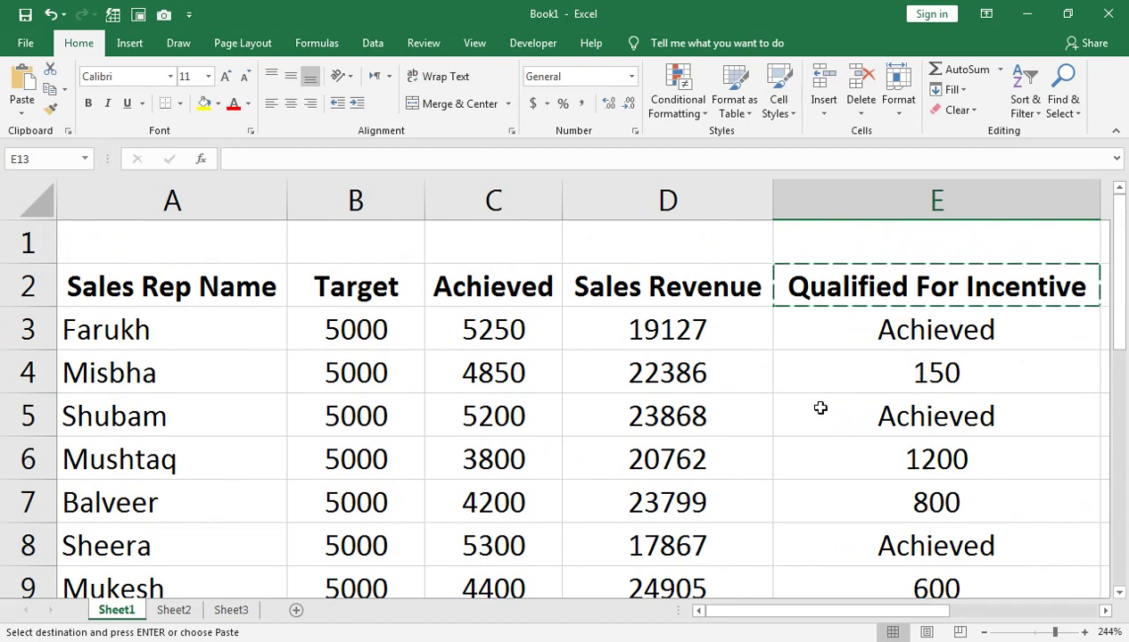
Begin an IF formula in E13 of the duplicated table, with a nested AND function as its logical test
click(711, 483)
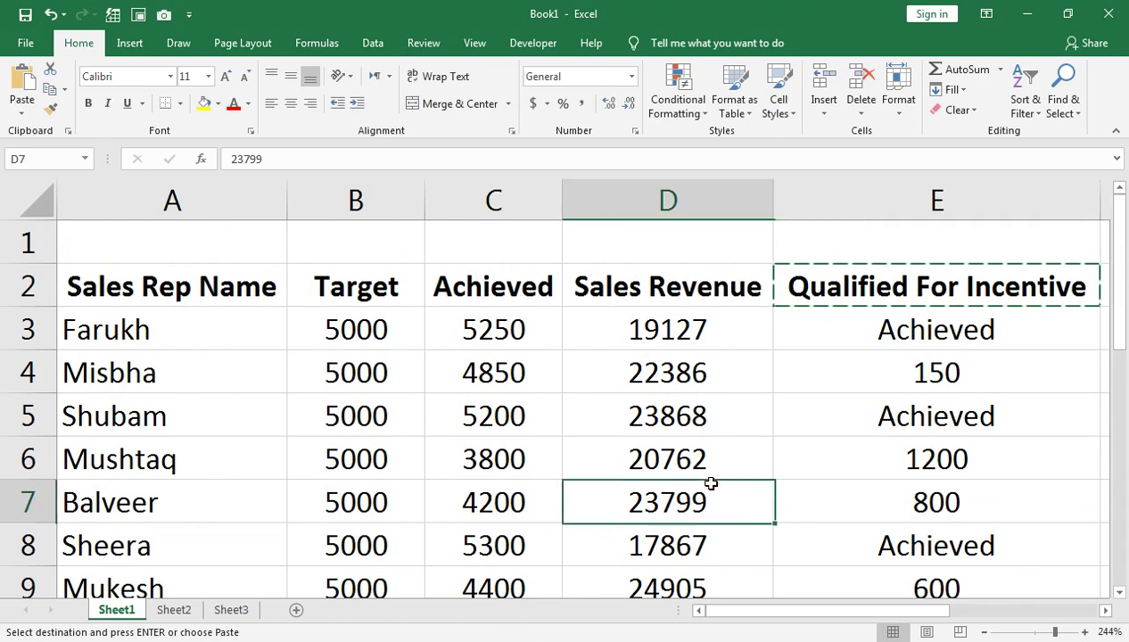
scroll(710, 484, down, 2)
scroll(711, 483, down, 1)
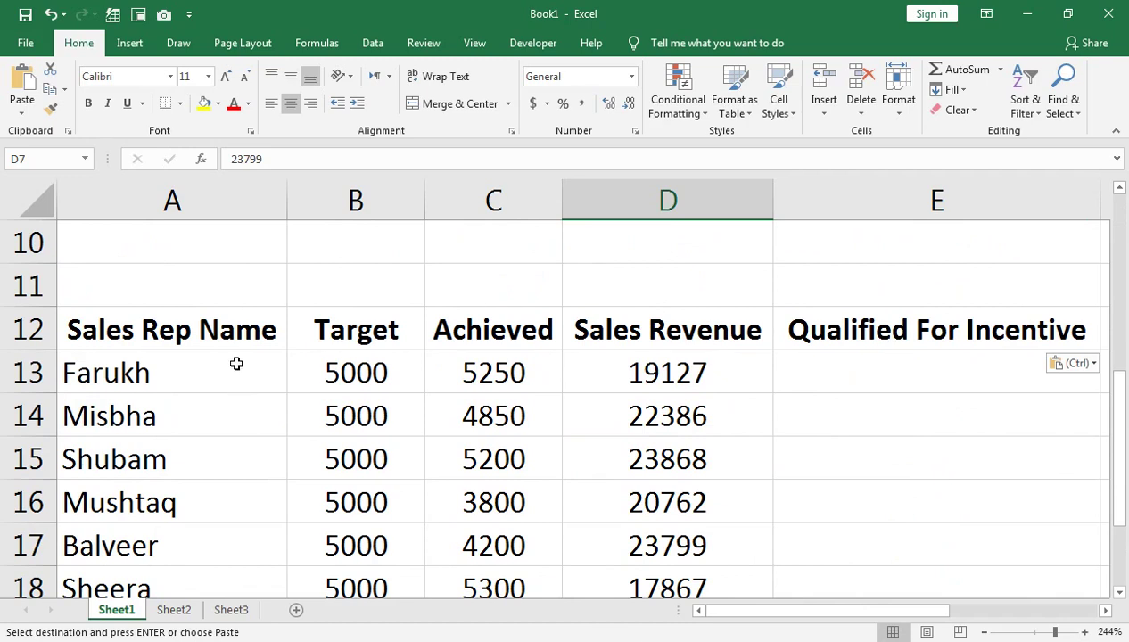
click(894, 371)
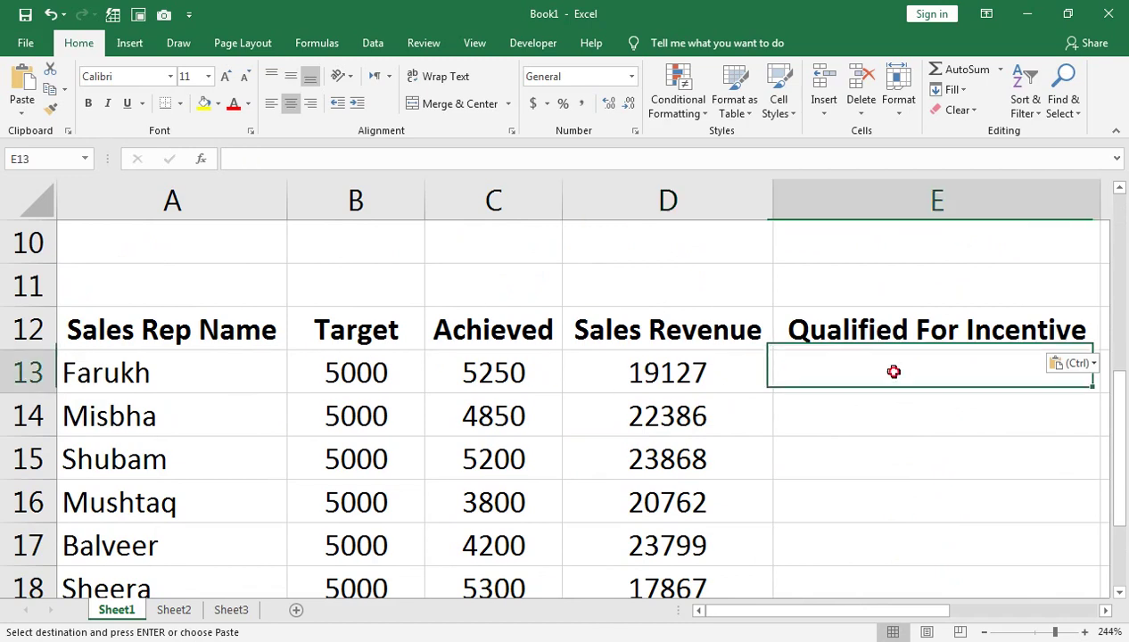
text(=if)
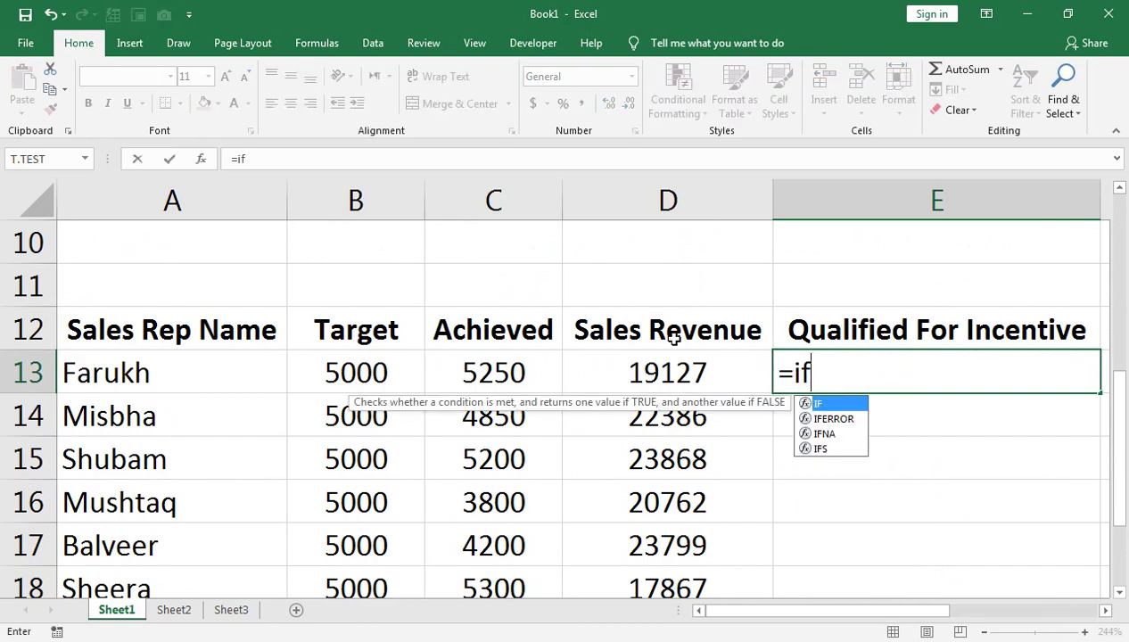
key(Tab)
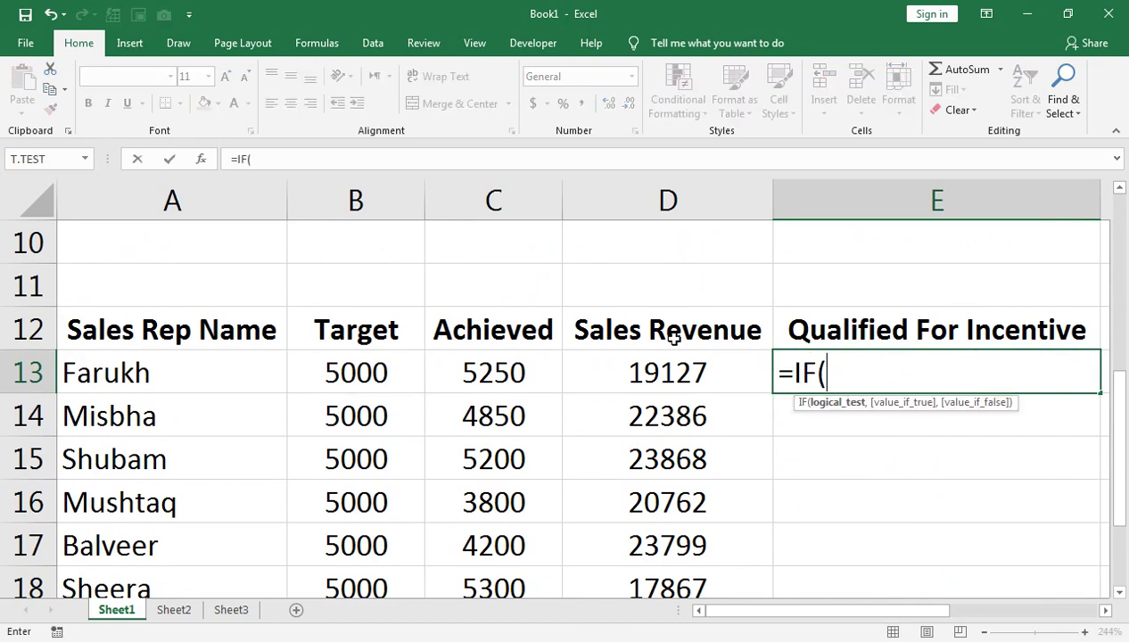
text(AND)
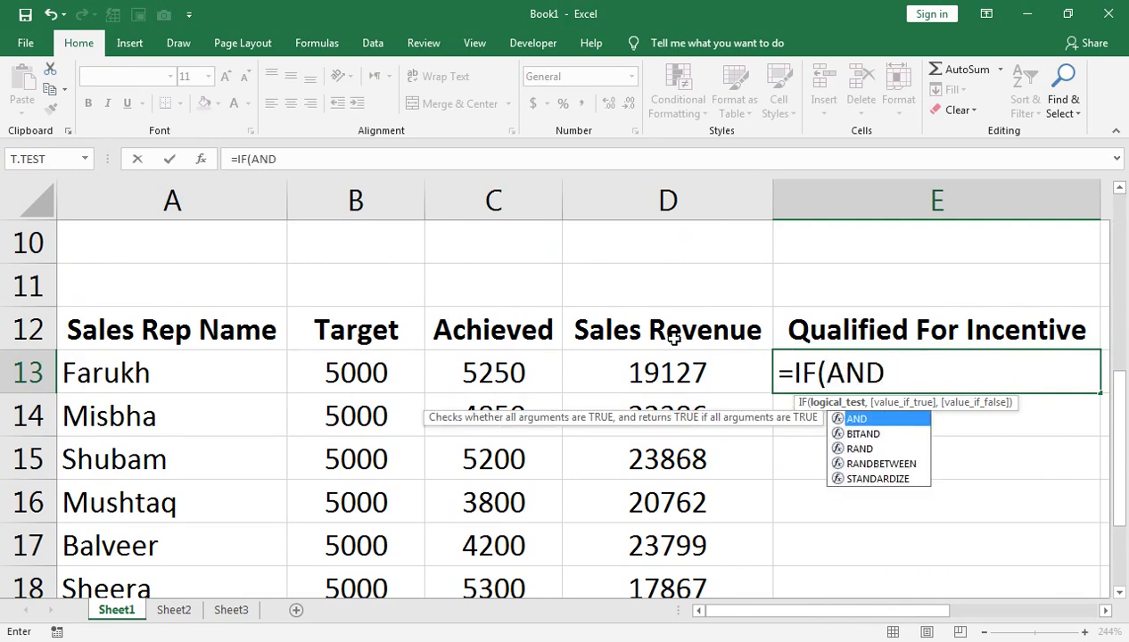
key(Tab)
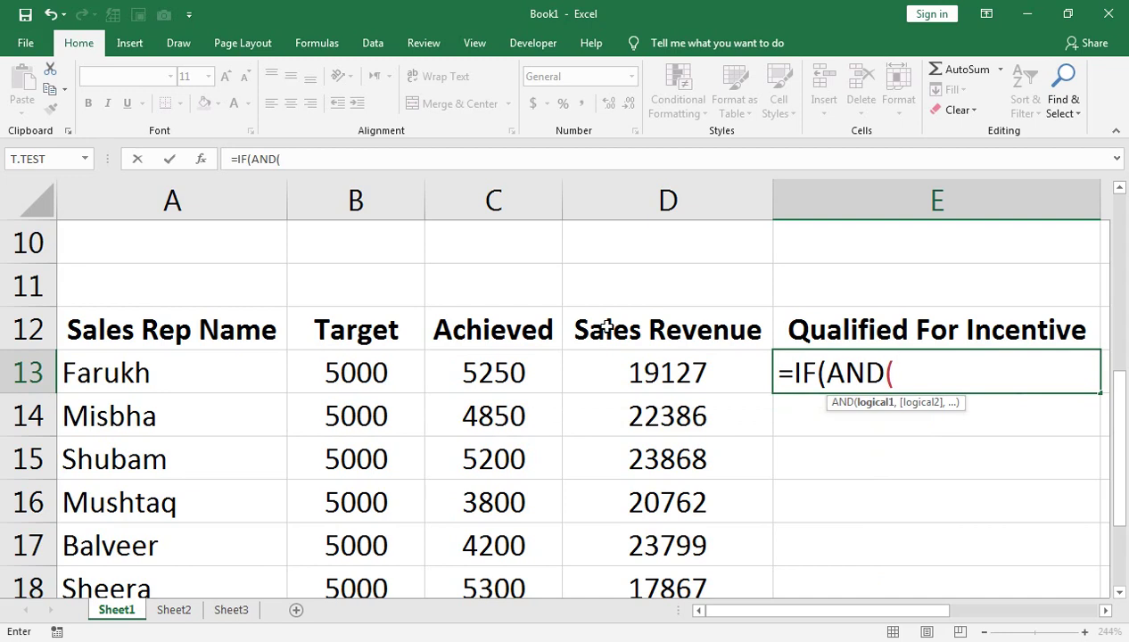
Enter C13/B13>100% as the first condition of the AND function in E13
click(550, 380)
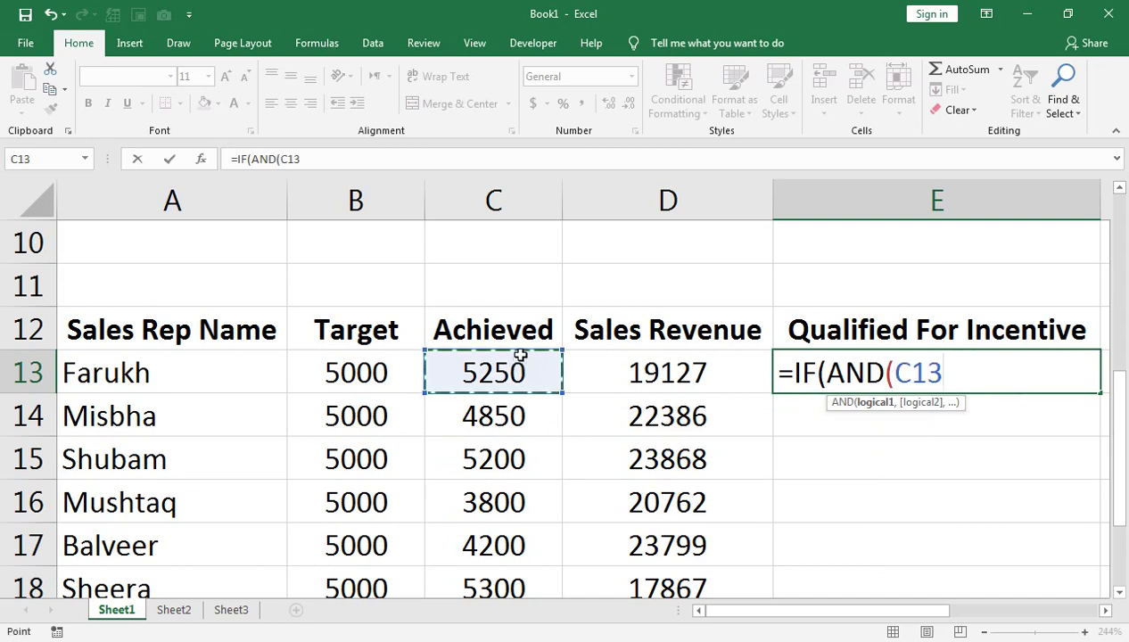
text(/)
click(370, 373)
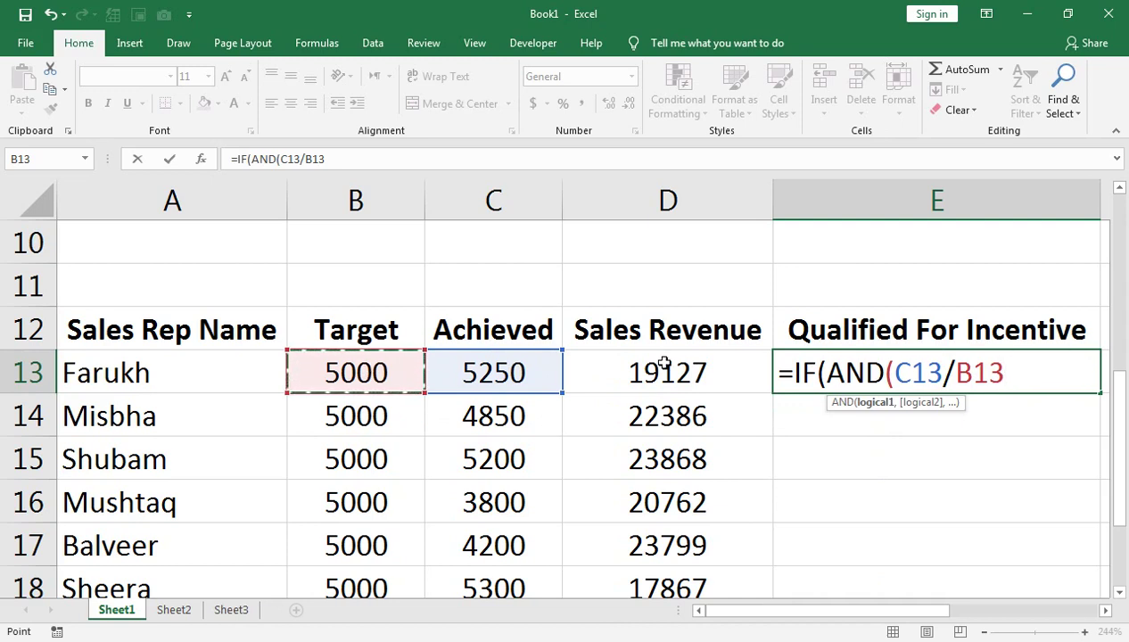
text(>100)
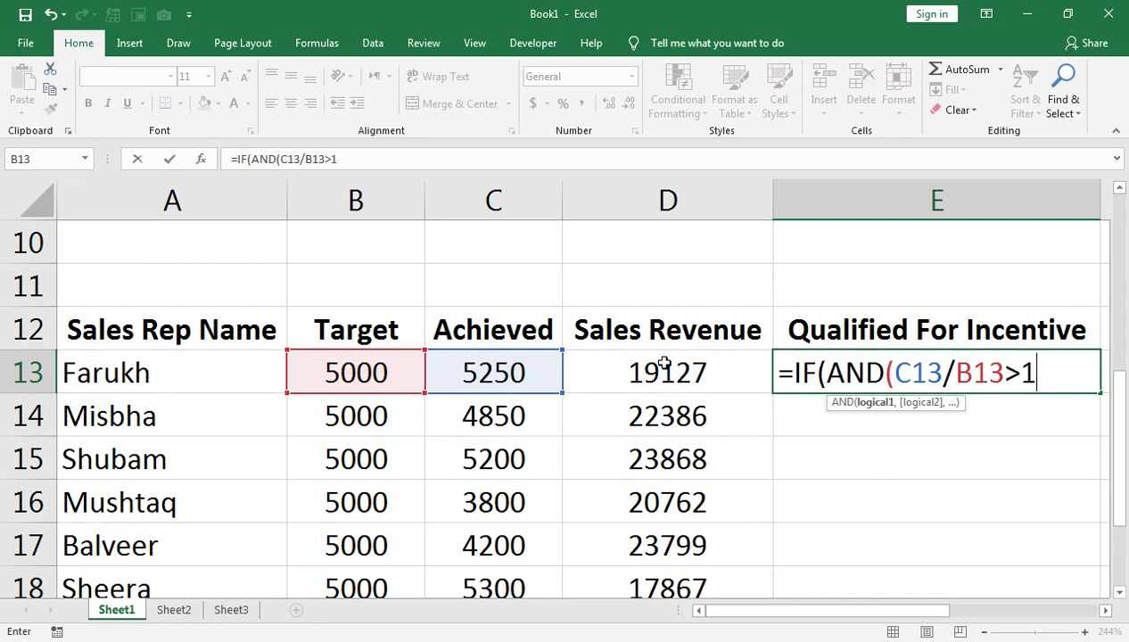
text(%)
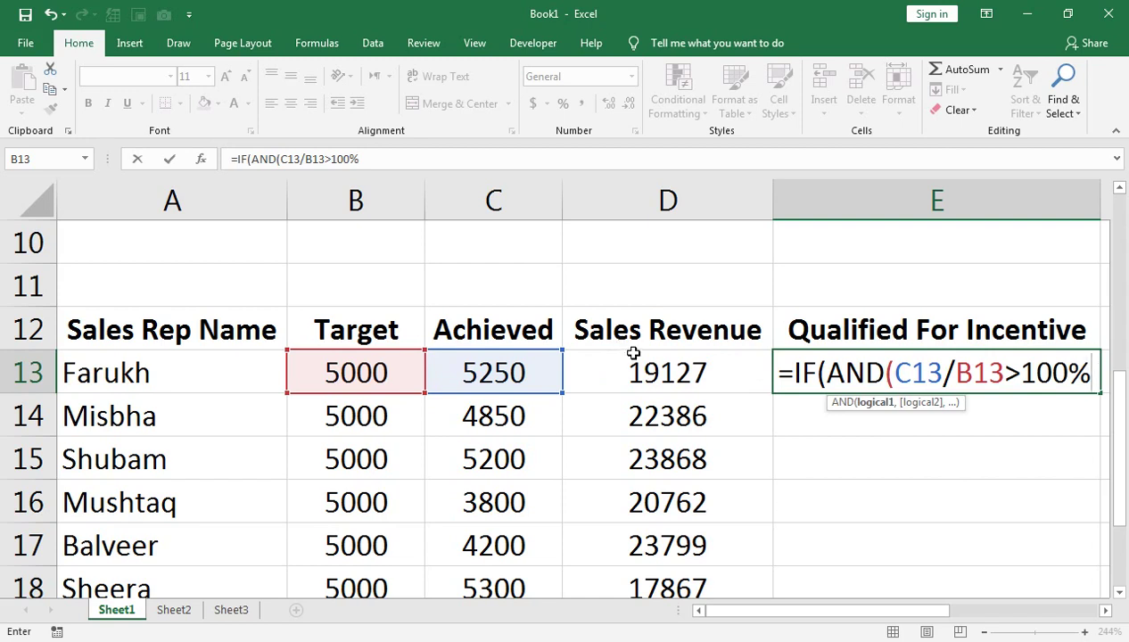
Add D13>20000 as the second AND condition and close the AND function
text(,)
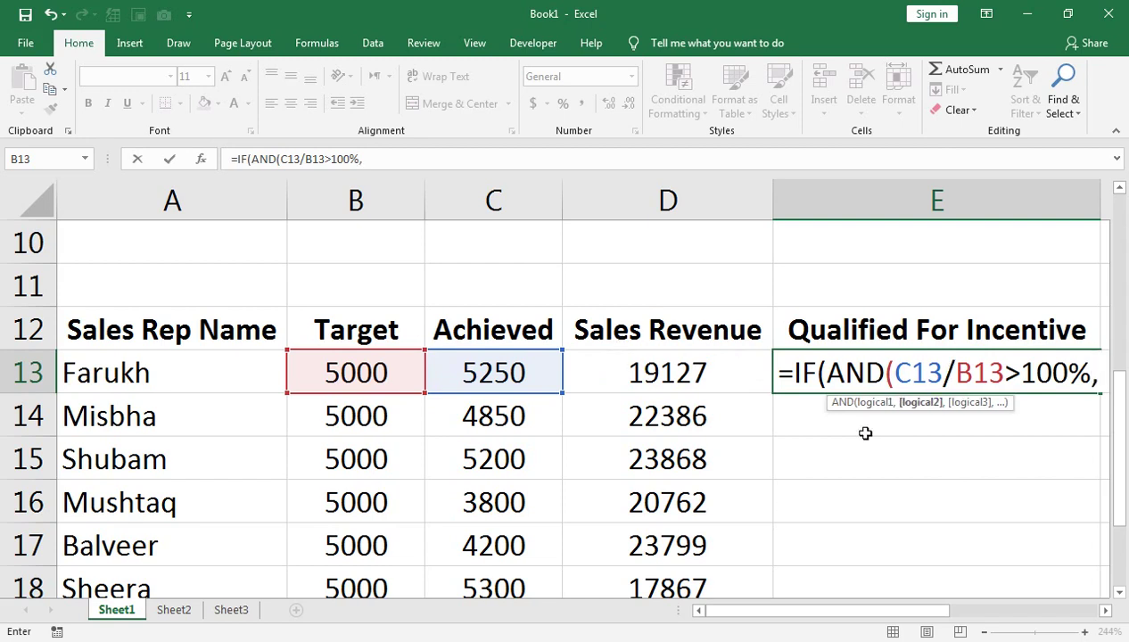
click(708, 372)
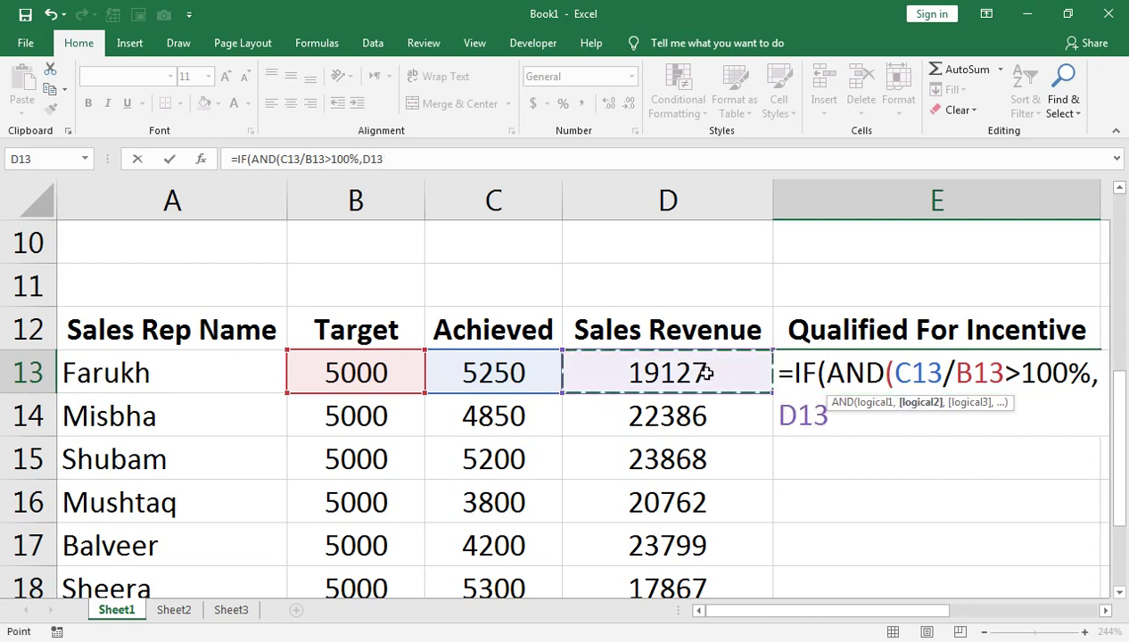
text(>)
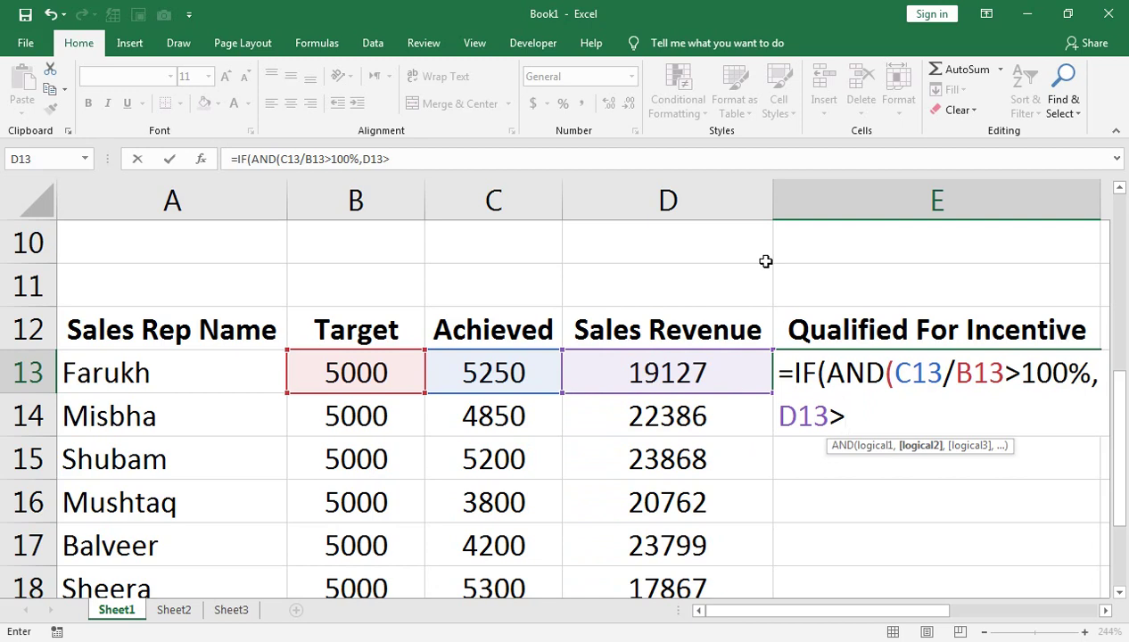
text(20000)
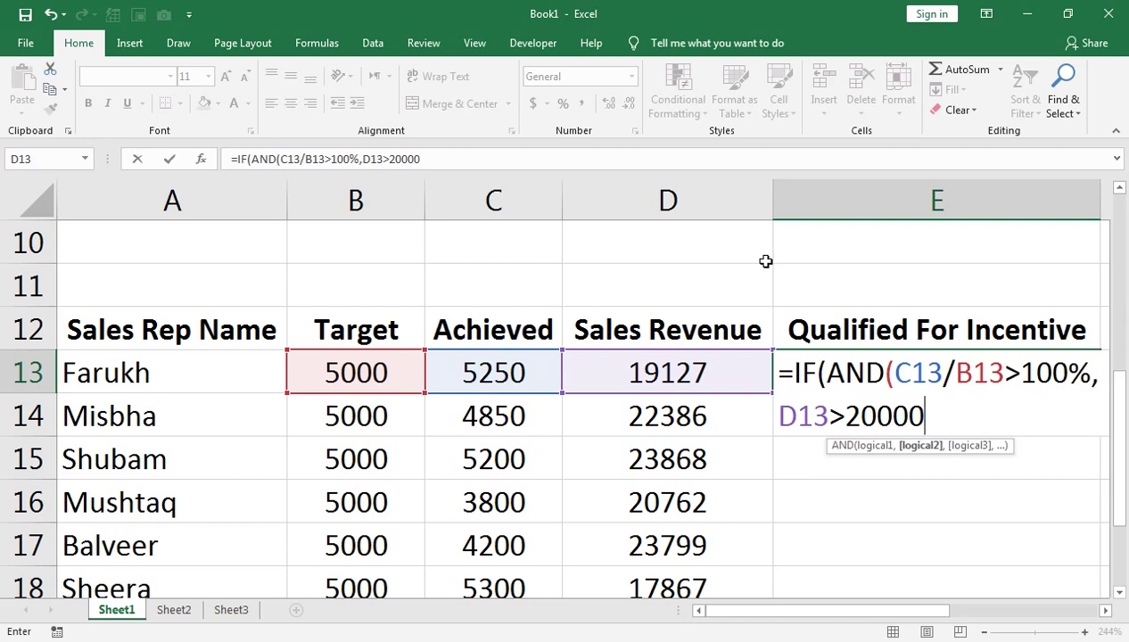
text(,)
key(BackSpace)
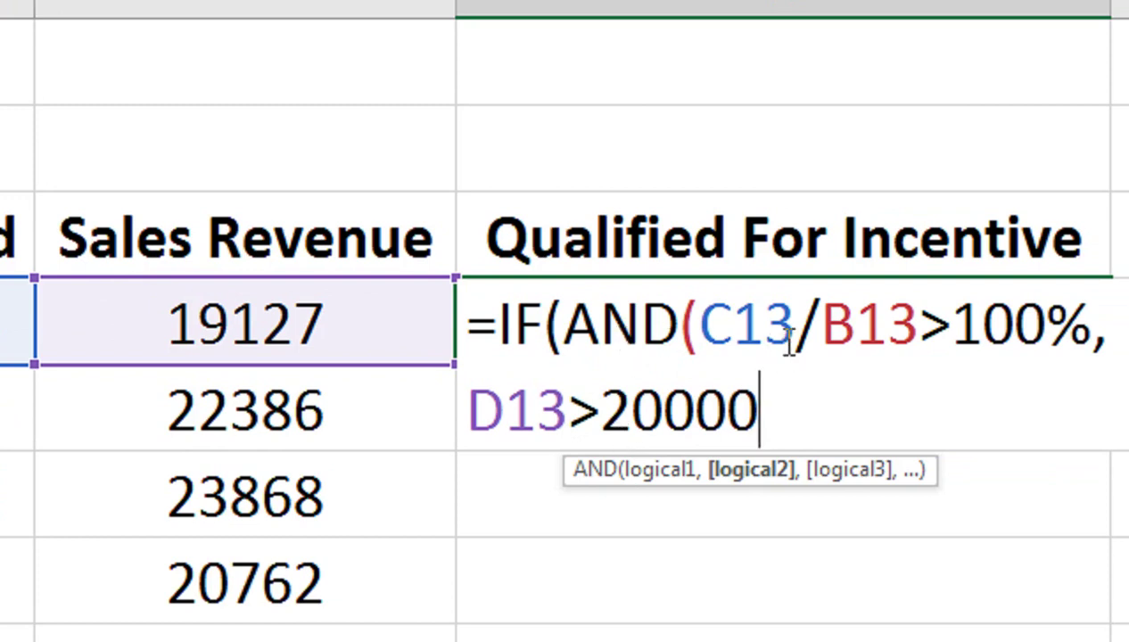
text())
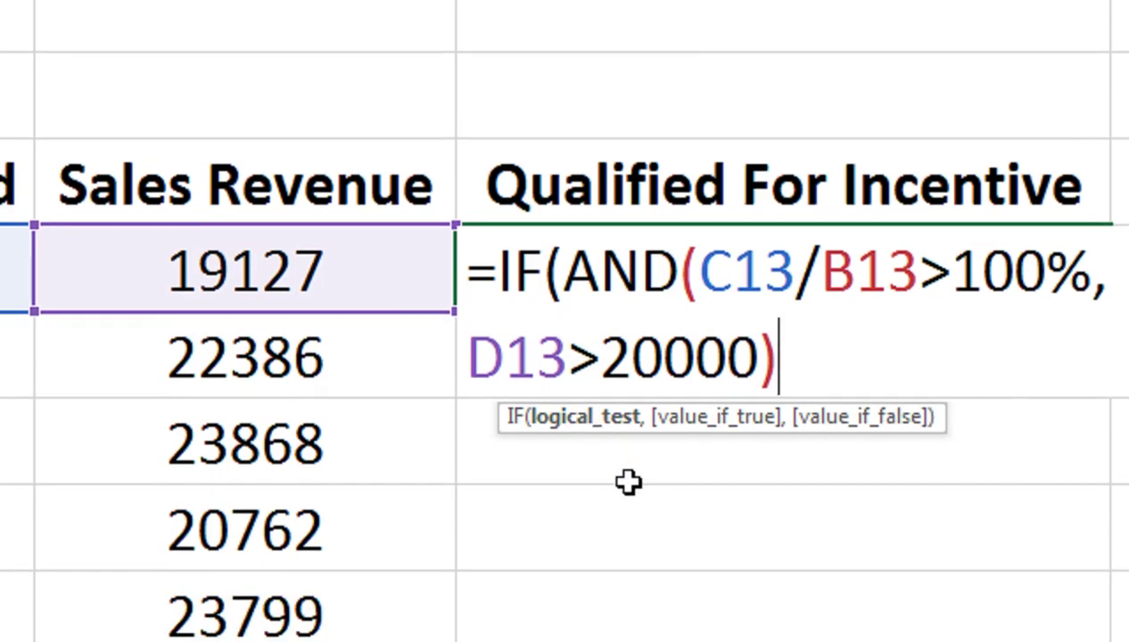
Enter "YES" as the value-if-true argument of the E13 IF formula
text(,)
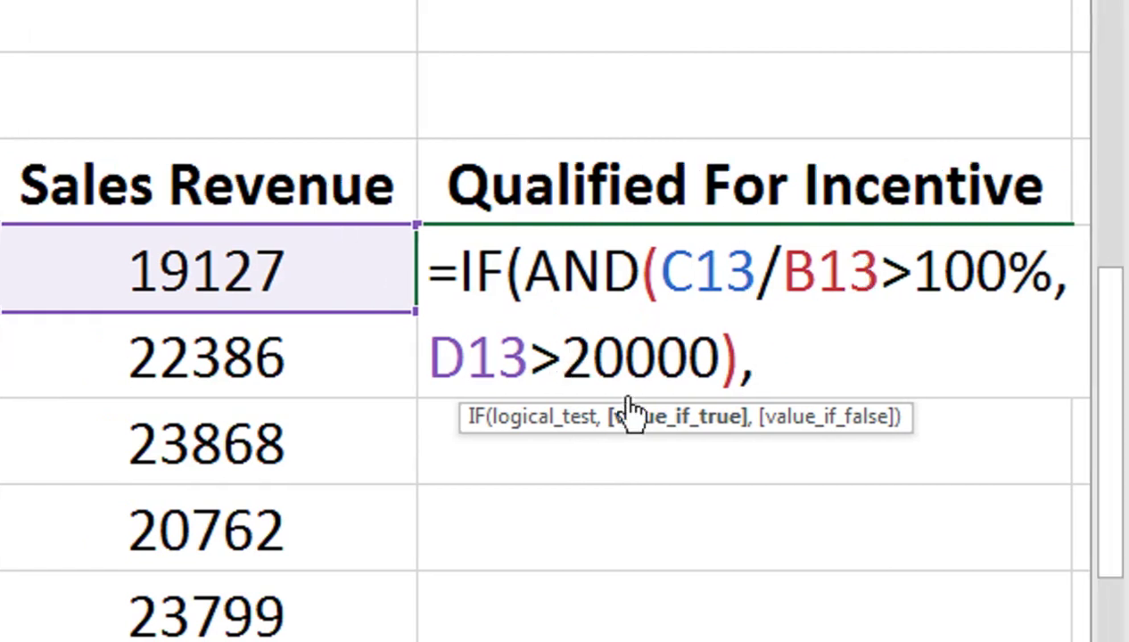
text(")
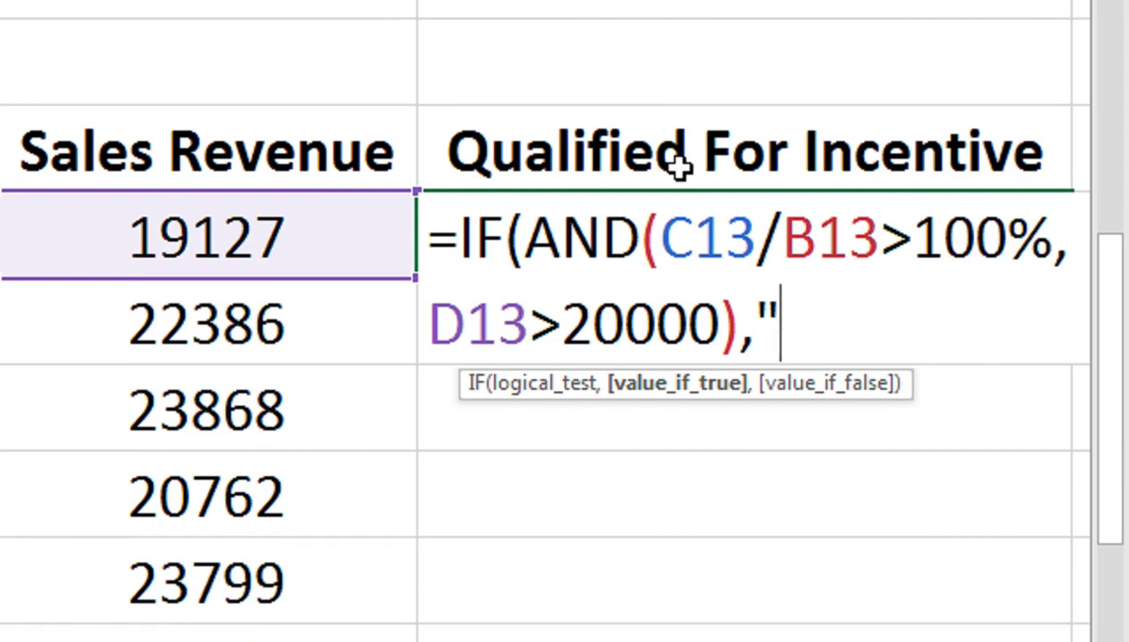
text(yES)
key(BackSpace)
key(BackSpace)
key(BackSpace)
text(YES)
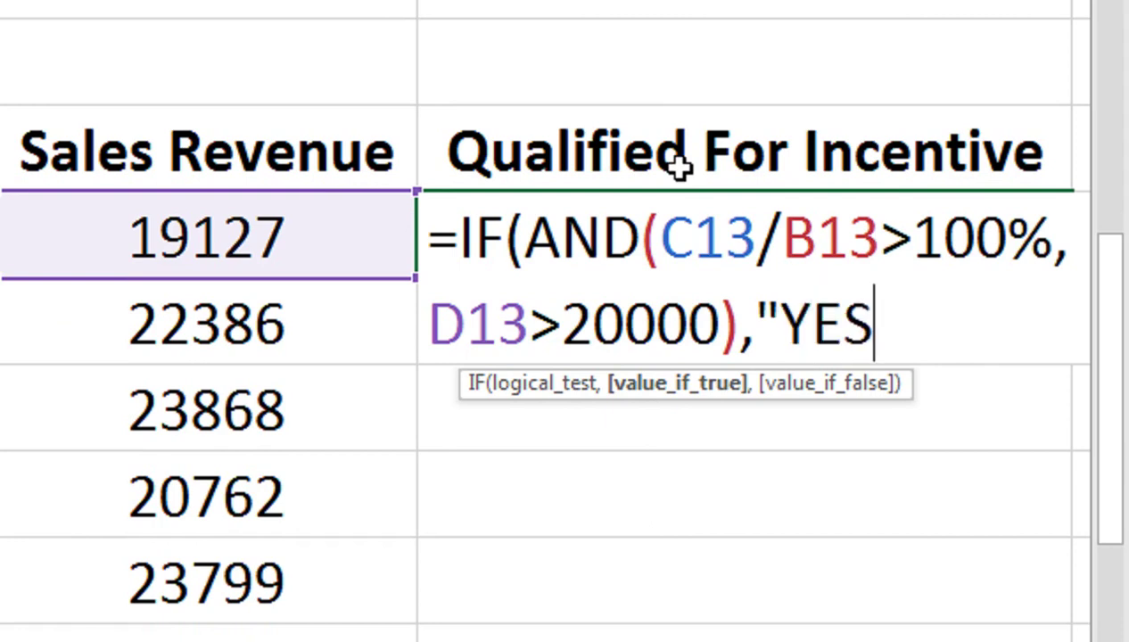
text(",)
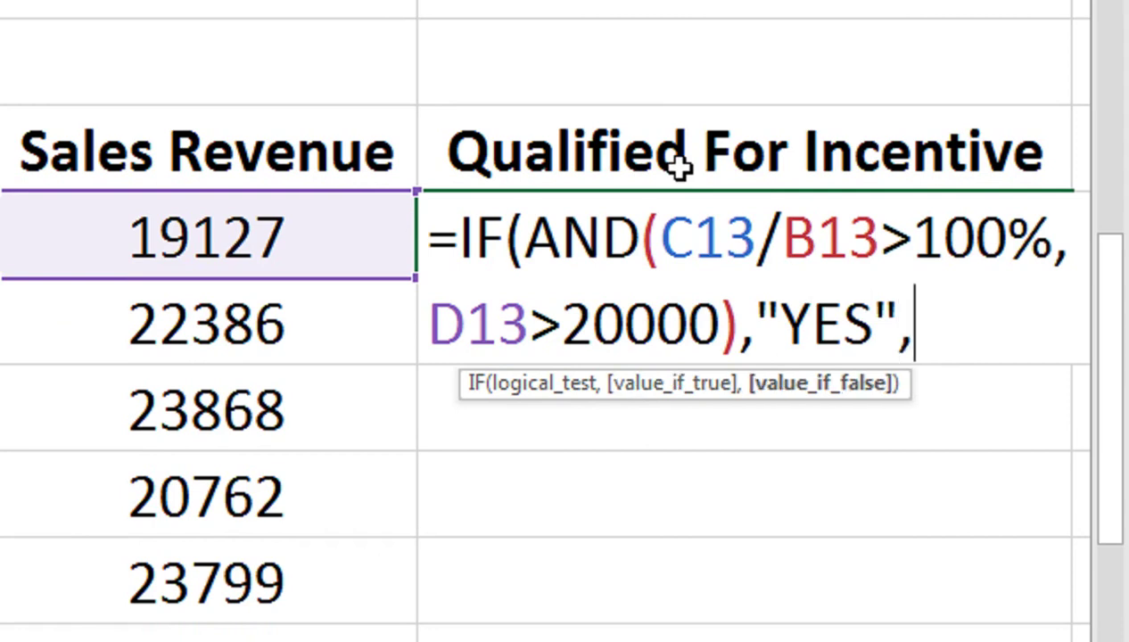
Enter "NOT QUALIFIED" as the value-if-false argument, then close and commit the E13 formula
text("NOT )
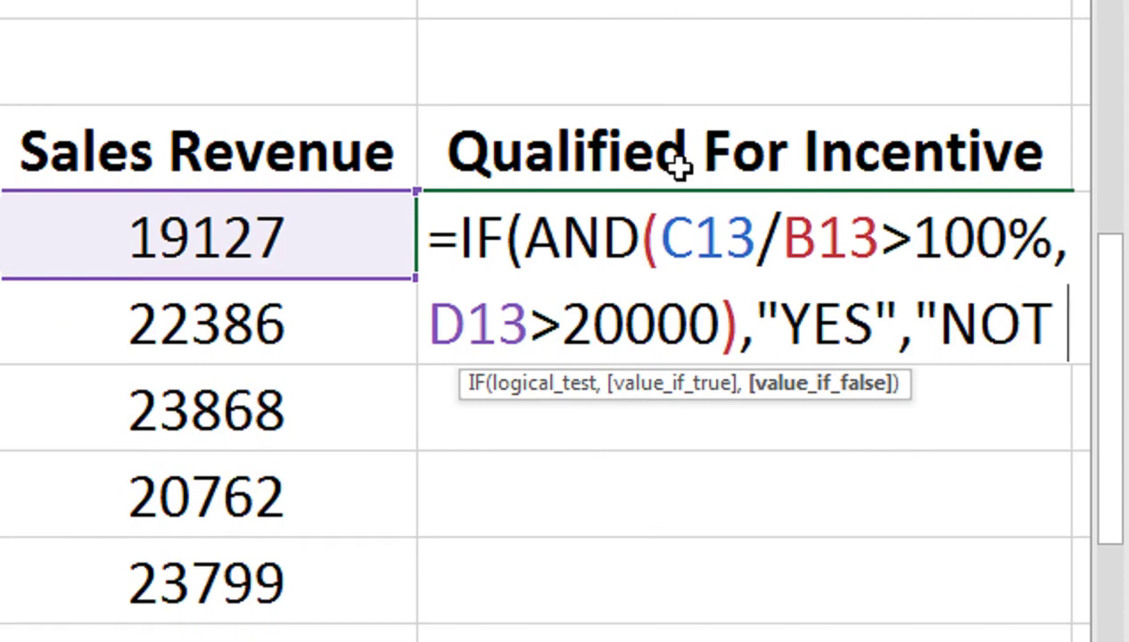
text(QUALI)
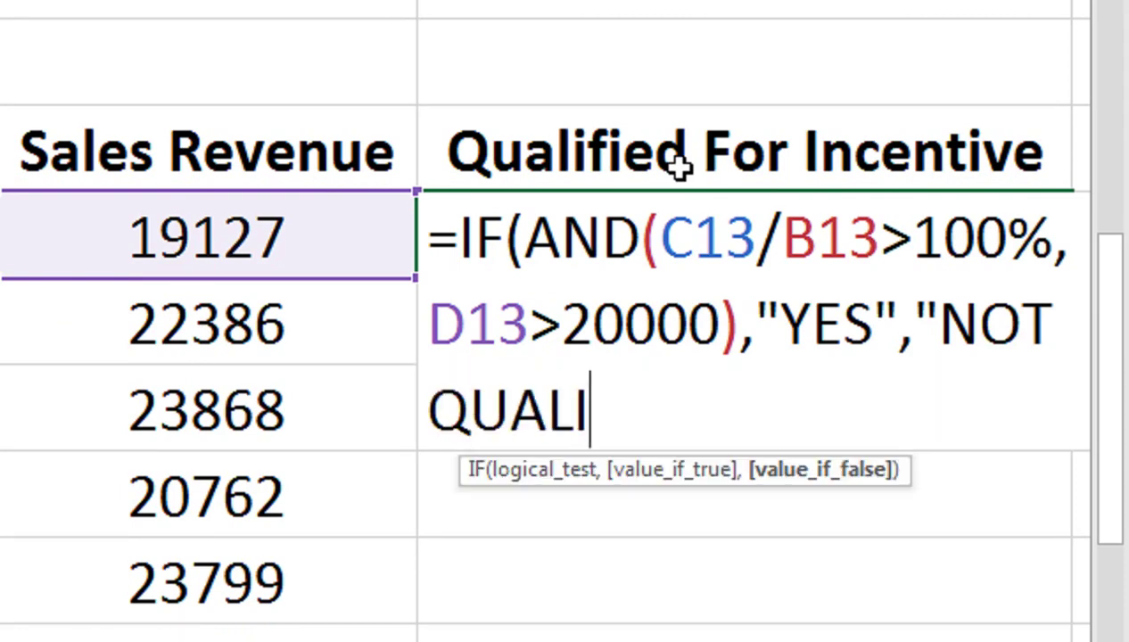
text(FIED)
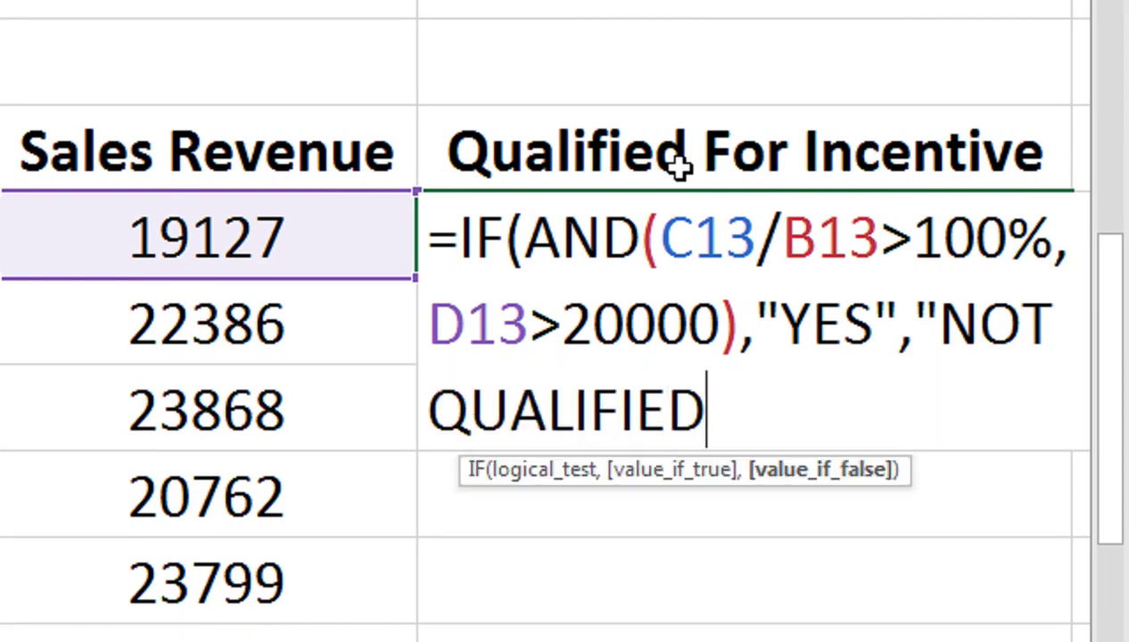
text(")
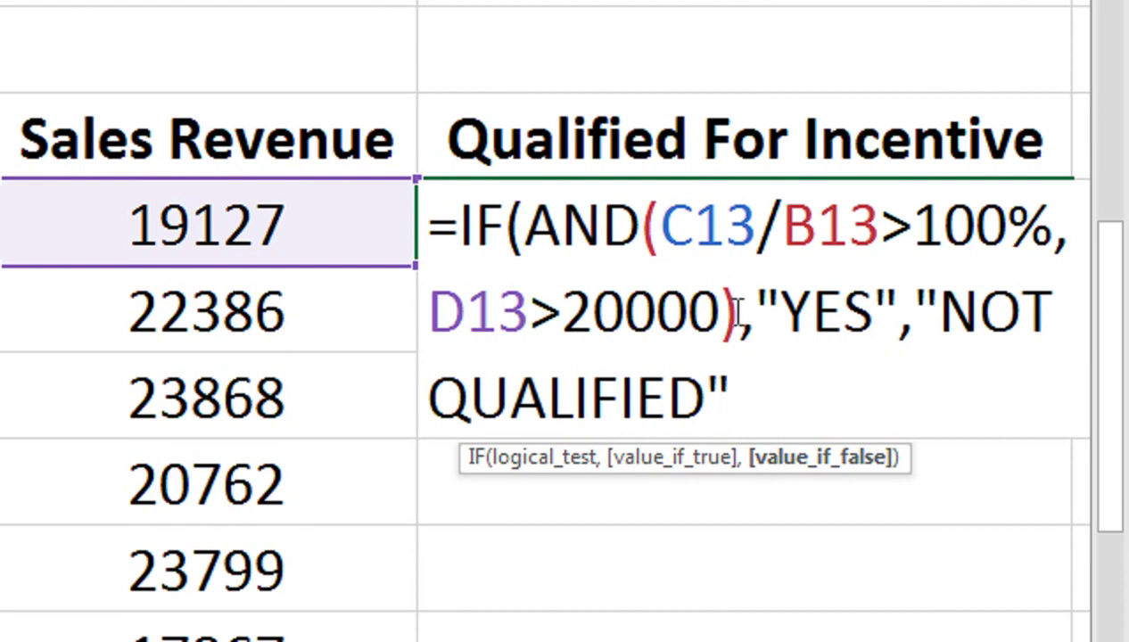
text())
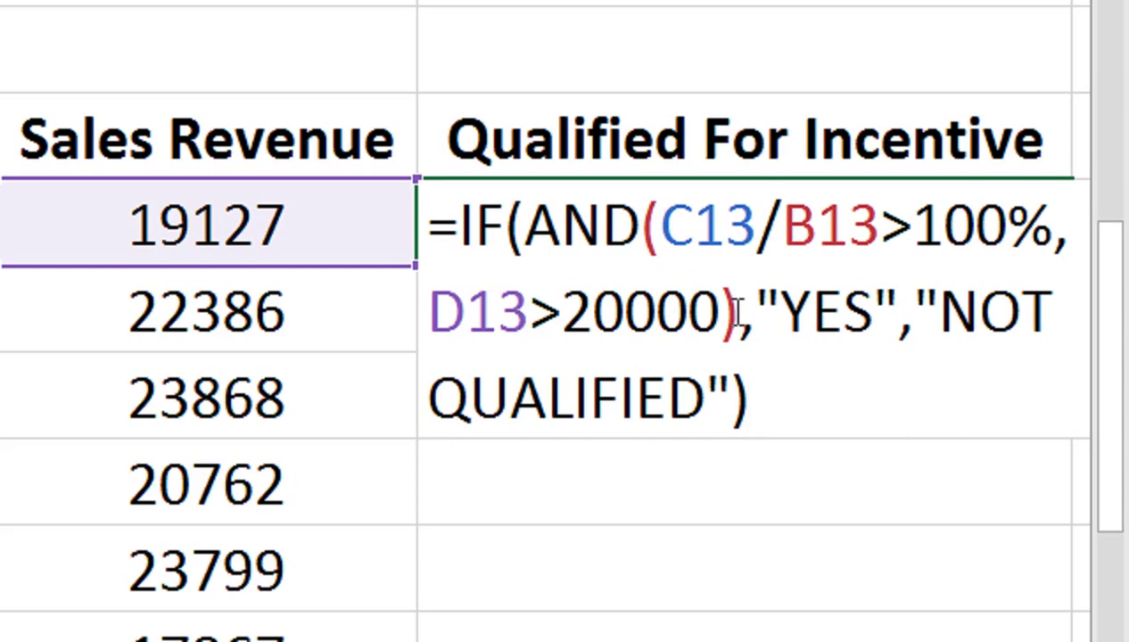
key(Return)
Set the sales revenue in D13 to 21000 to test the incentive formula
click(679, 237)
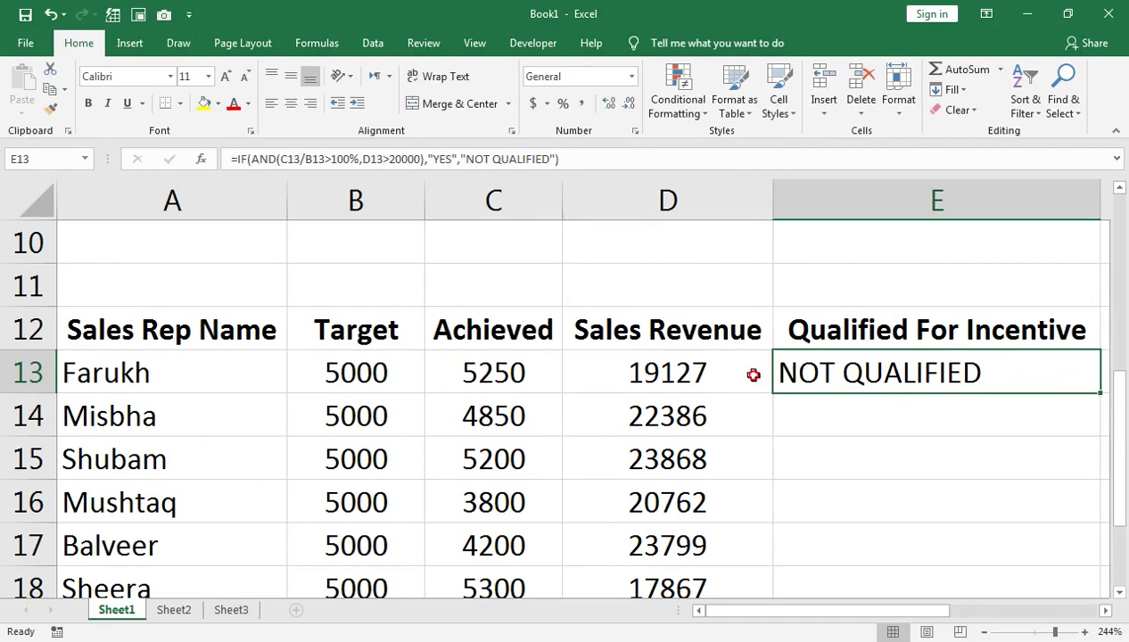
click(901, 331)
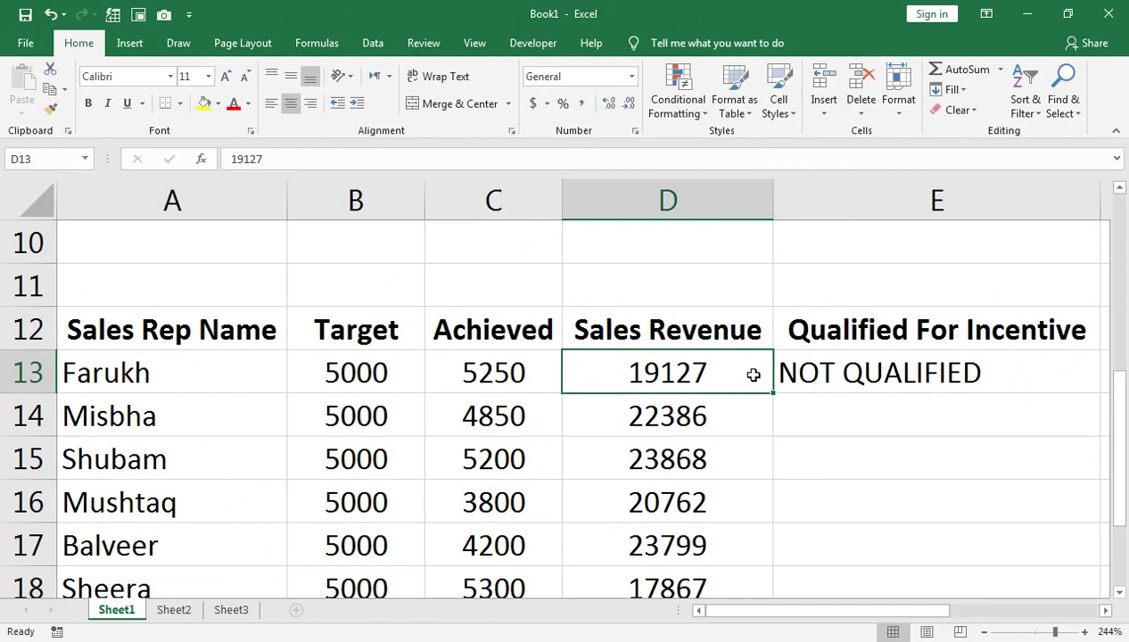
text(2)
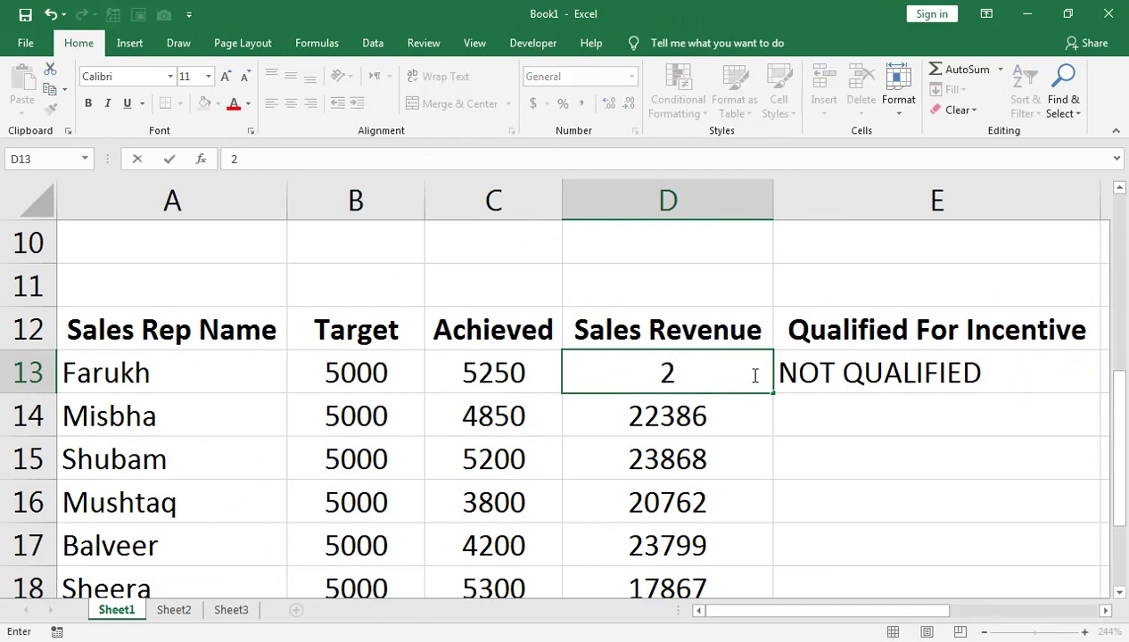
text(1000)
key(Return)
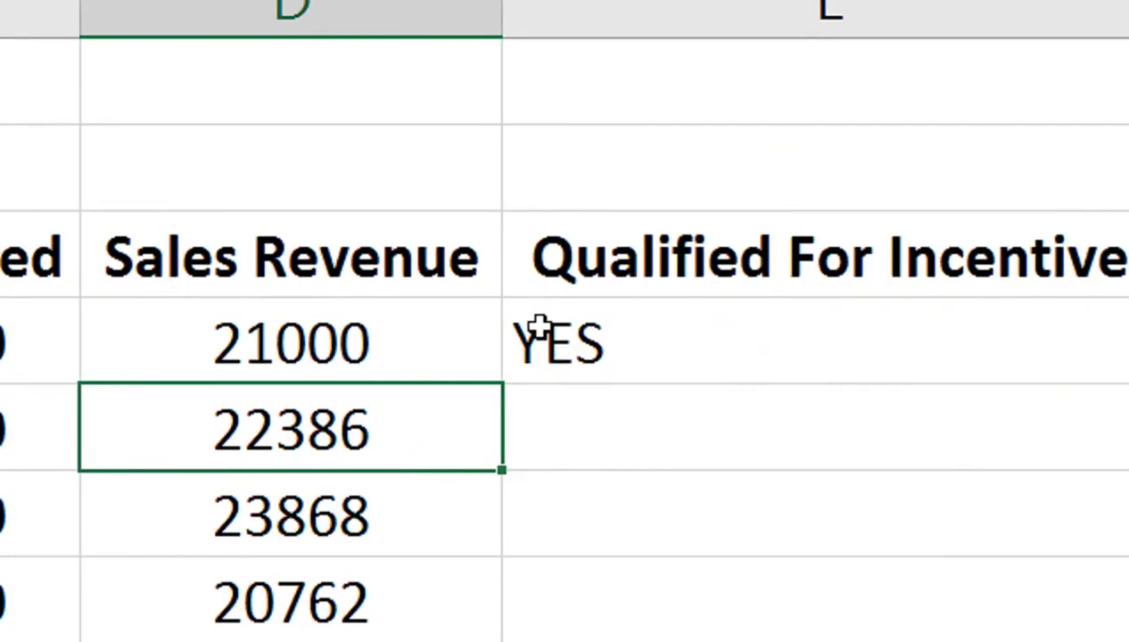
Check the E13 formula and set the sales revenue in D13 to 19500
click(658, 340)
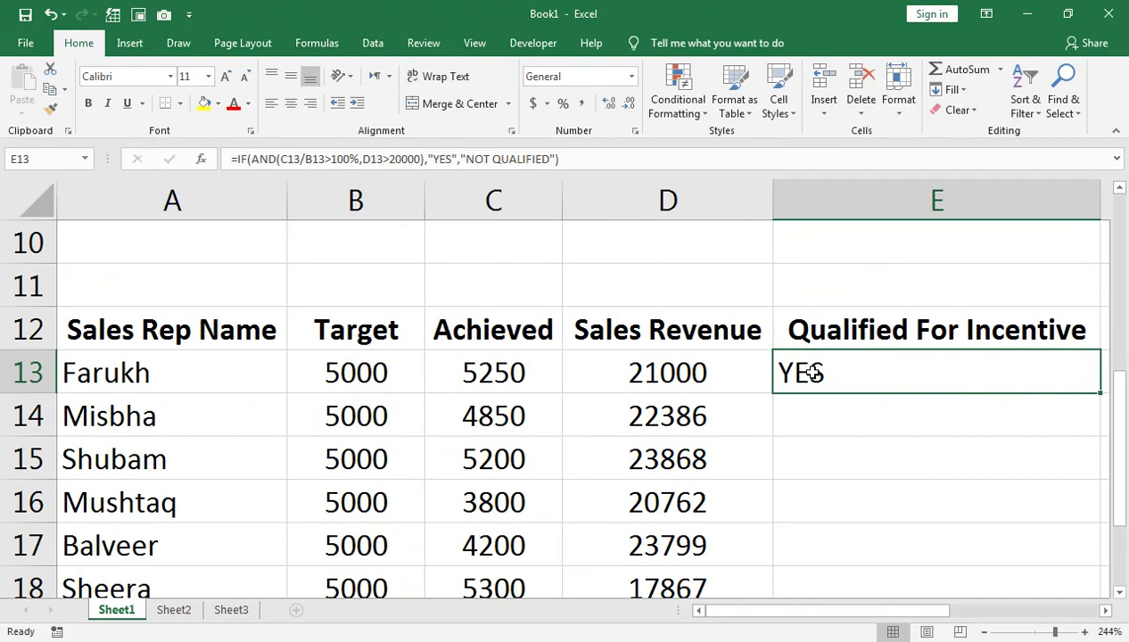
click(705, 373)
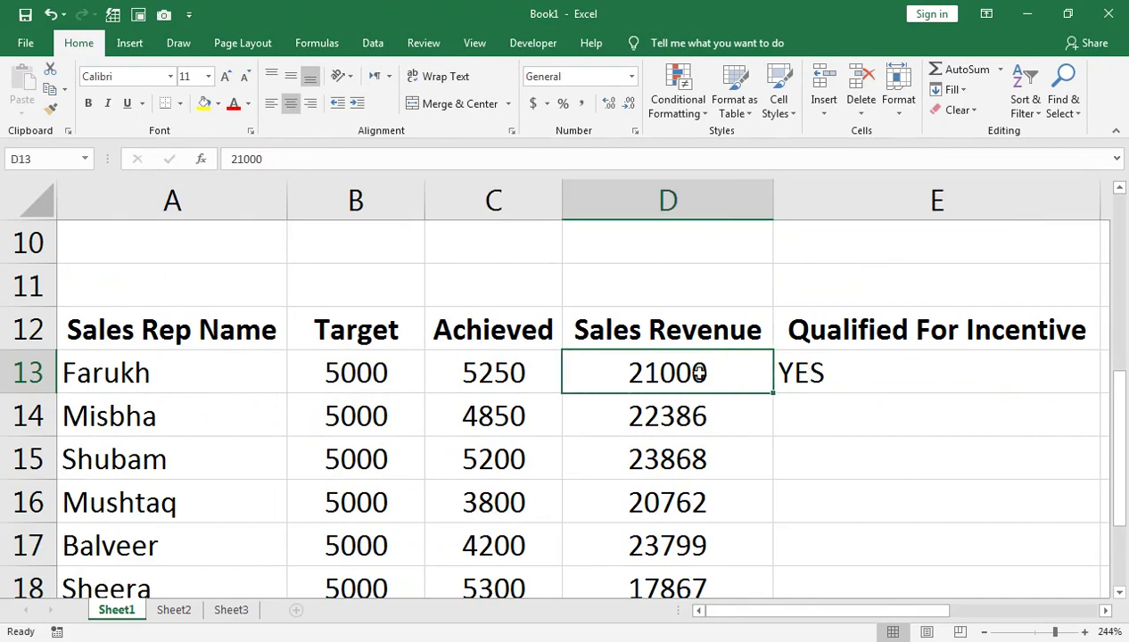
text(195)
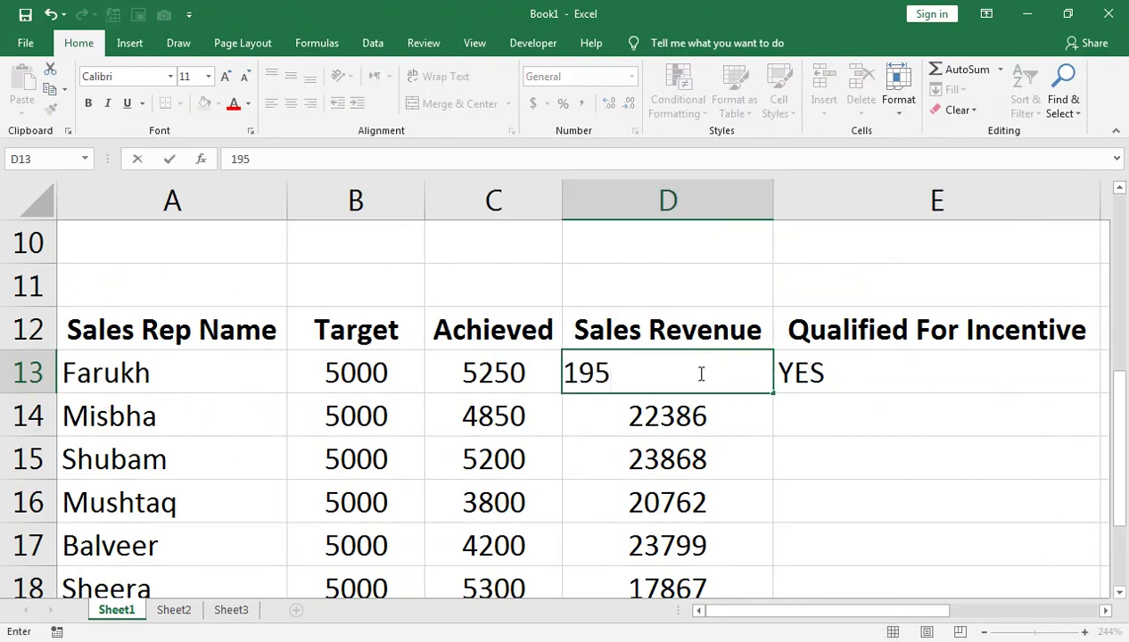
text(00)
key(Return)
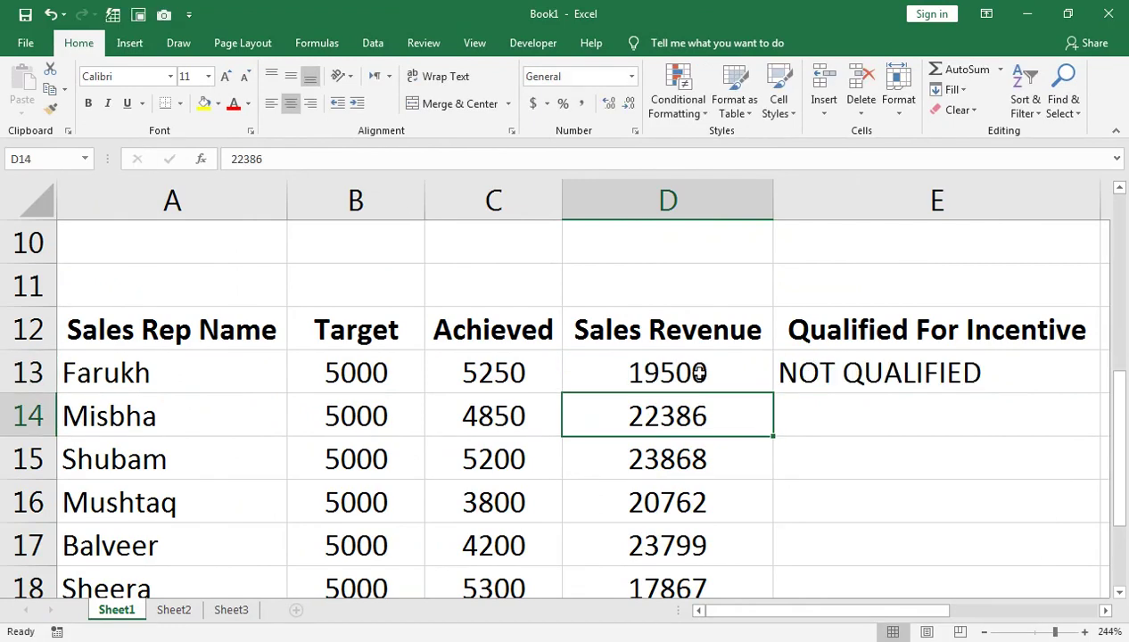
Fill the E13 incentive formula down through the remaining sales rep rows to E19
click(829, 366)
double_click(1102, 395)
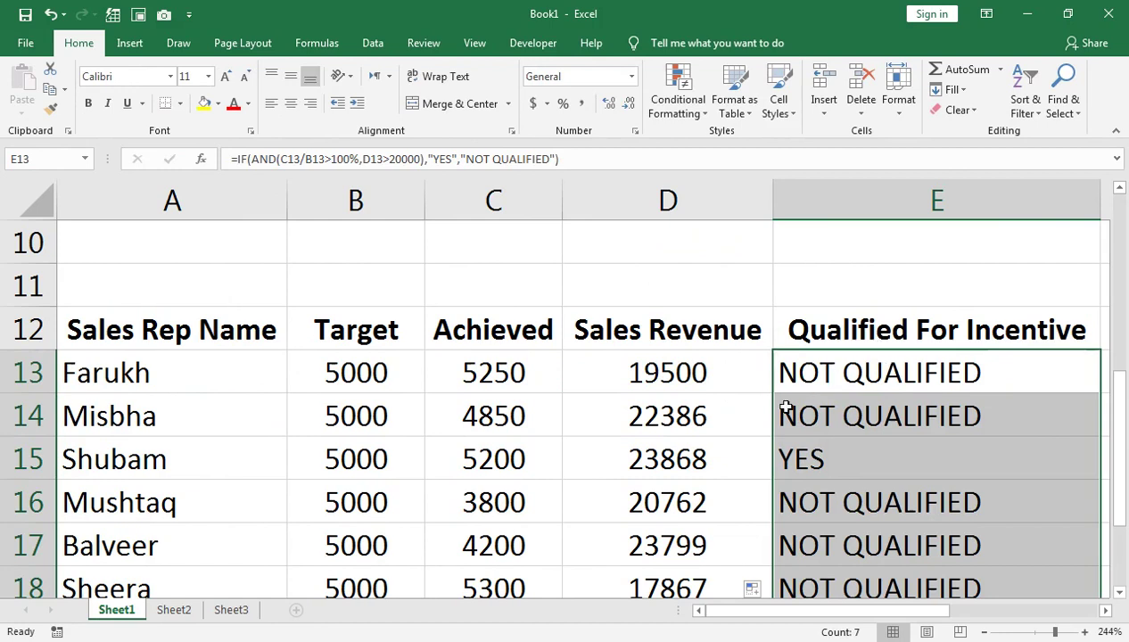
Check the incentive result in row 15, and set the sales revenue in D18 to 22000
click(635, 460)
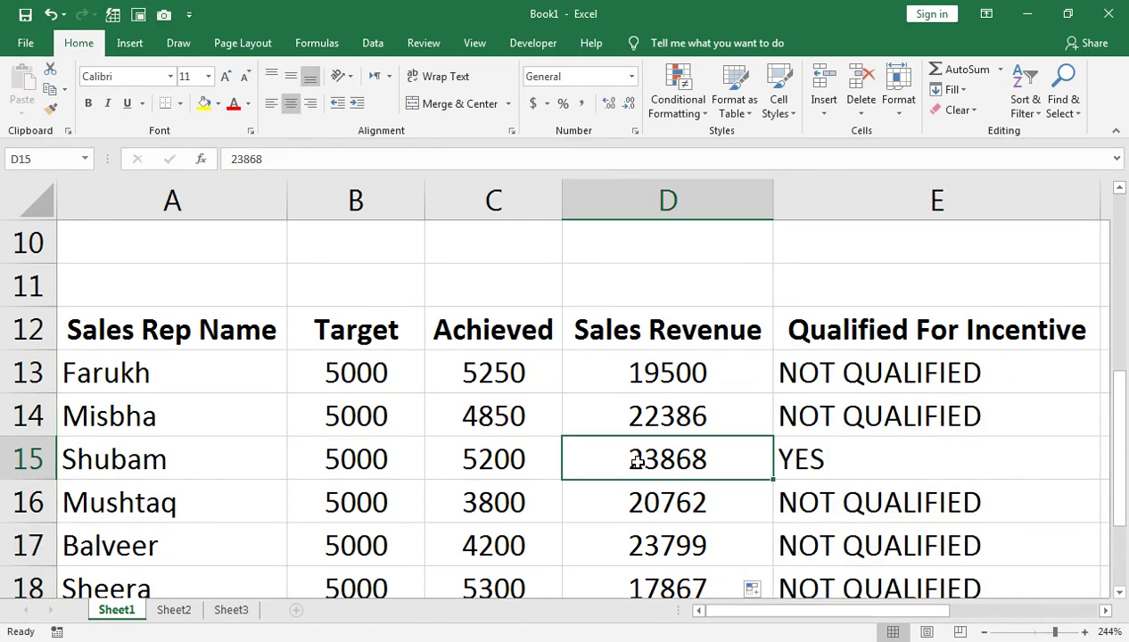
key(Right)
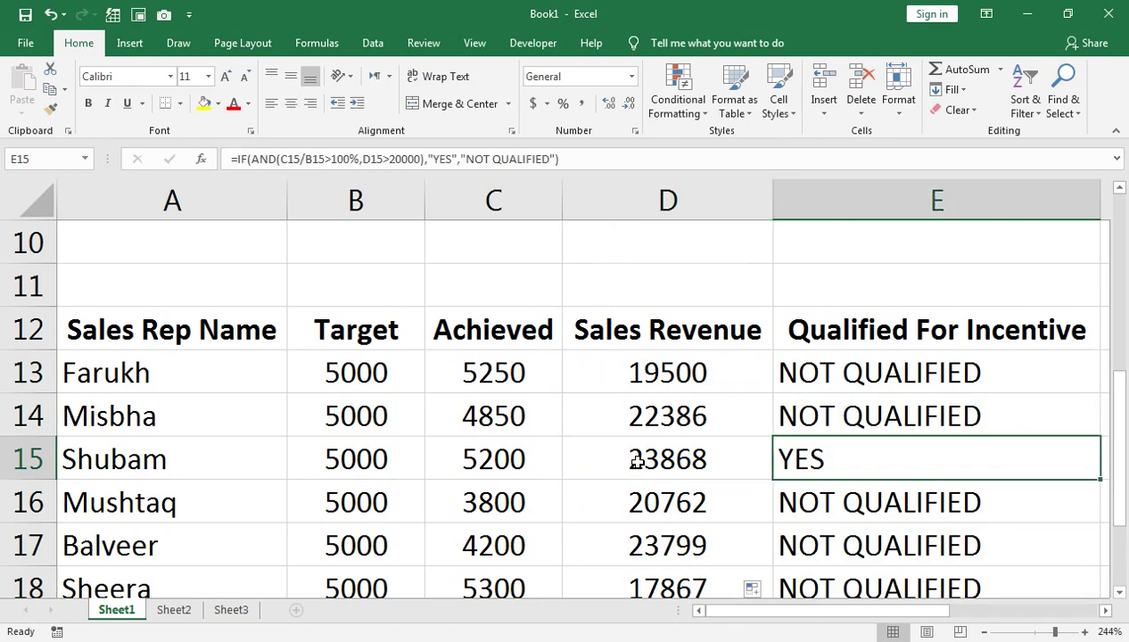
key(Down)
key(Left)
key(Left)
key(Down)
key(Down)
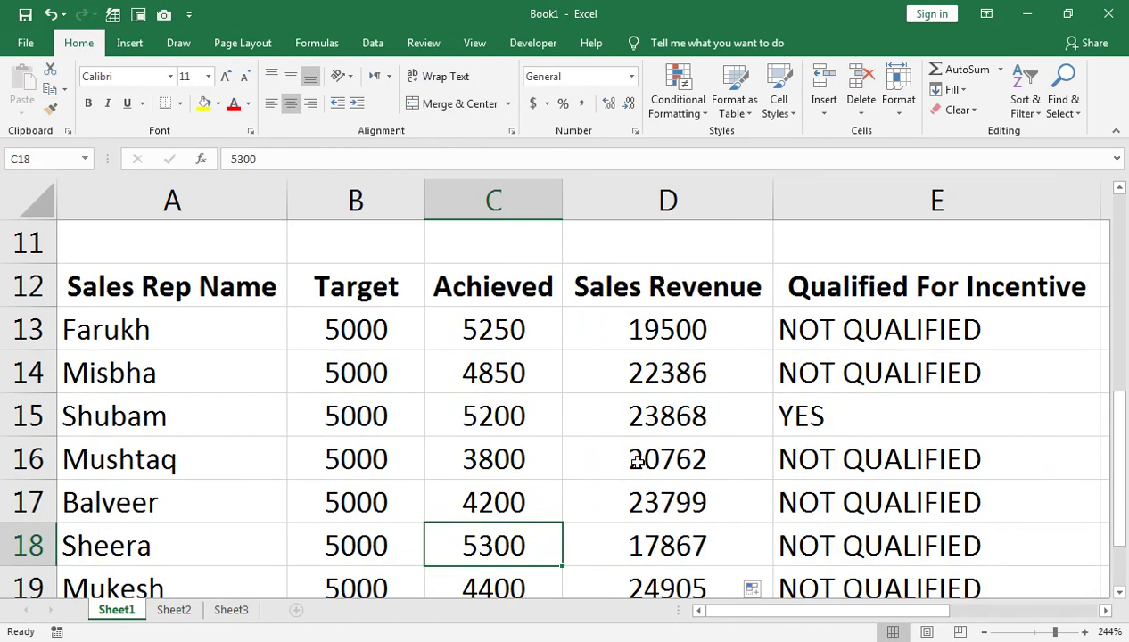
key(Right)
text(22000)
key(Return)
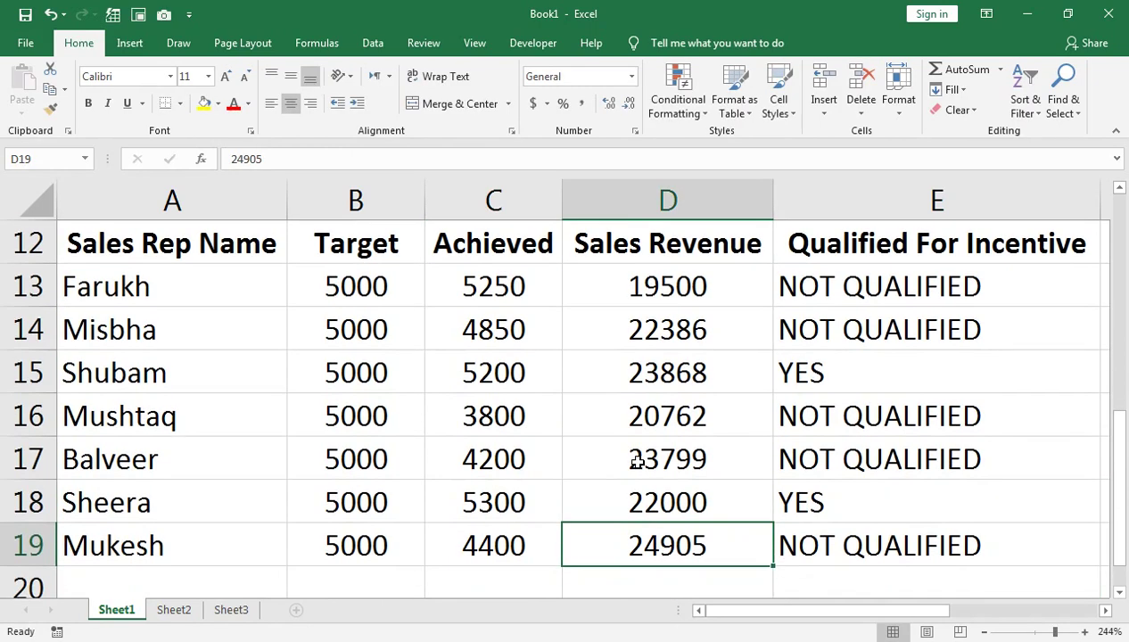
Replace the AND function with OR in the E13 incentive formula and commit it
scroll(660, 460, up, 1)
scroll(669, 441, down, 1)
double_click(807, 284)
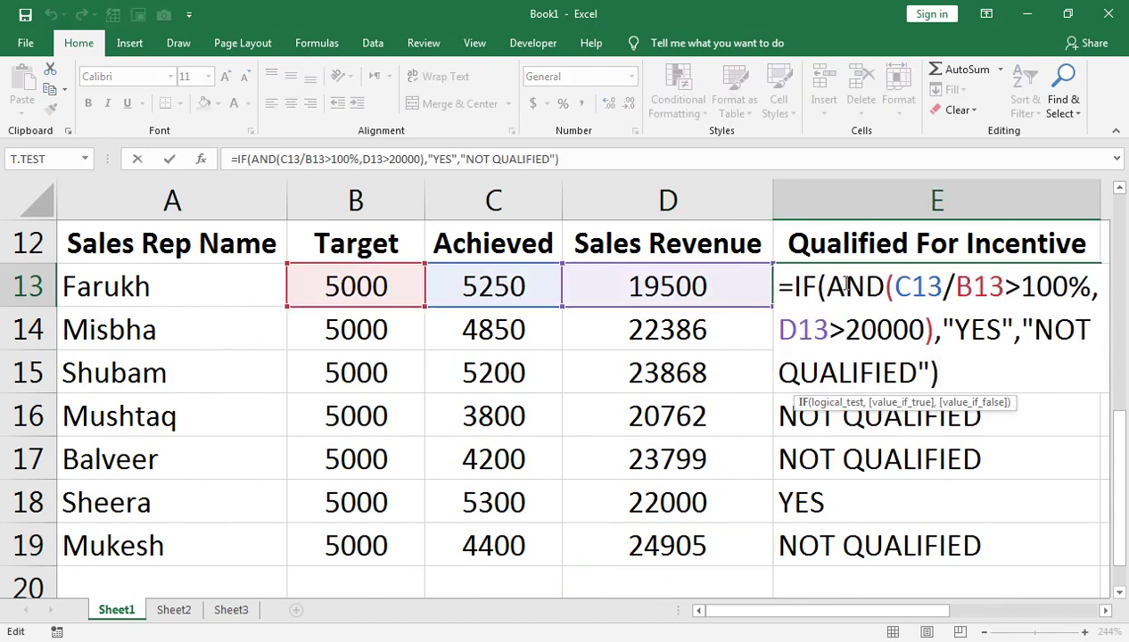
drag(883, 285, 829, 287)
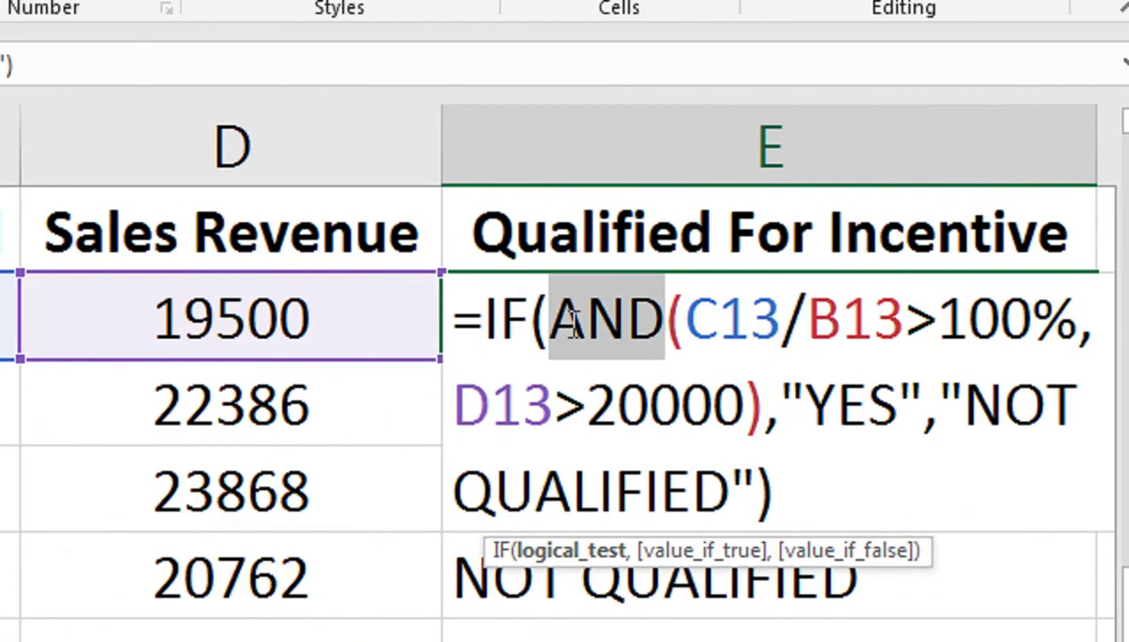
text(OR)
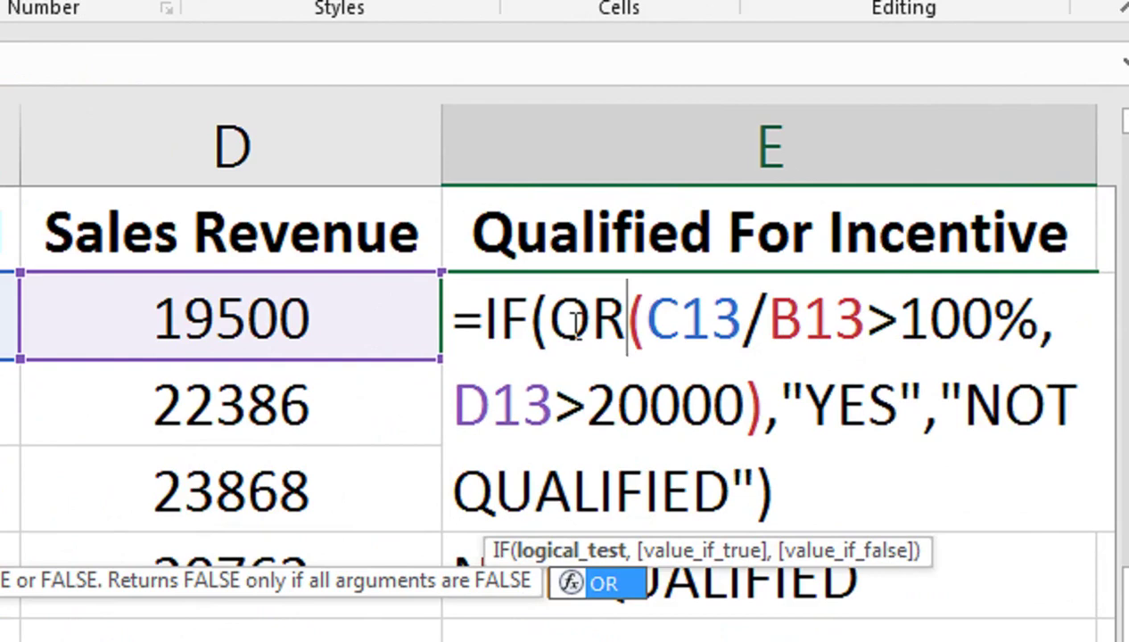
key(Return)
click(837, 288)
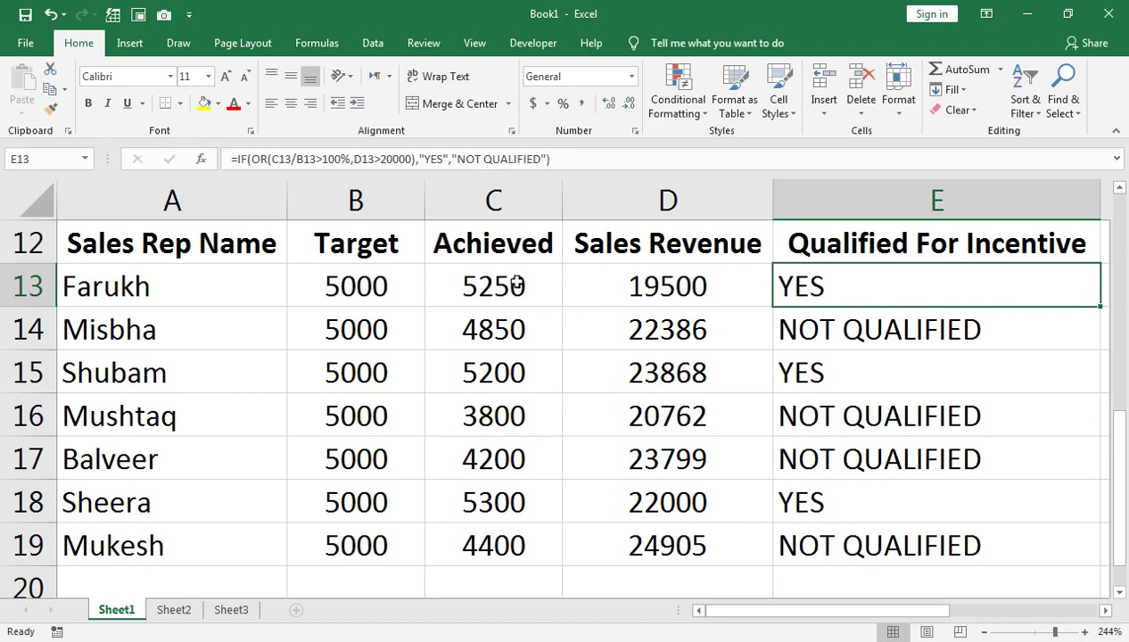
Set the achieved value in C13 to 4800 to test the OR formula
click(516, 284)
text(480)
text(0)
key(Return)
Set the achieved value in C13 to 4000
double_click(516, 283)
key(BackSpace)
key(BackSpace)
key(BackSpace)
text(00)
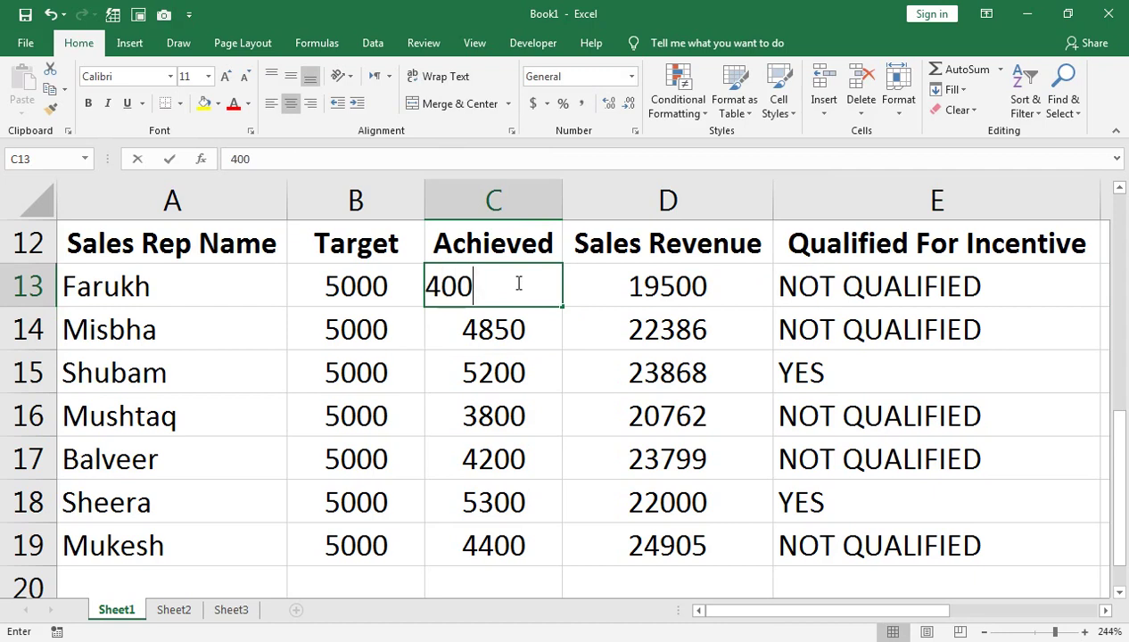
text(0)
key(Return)
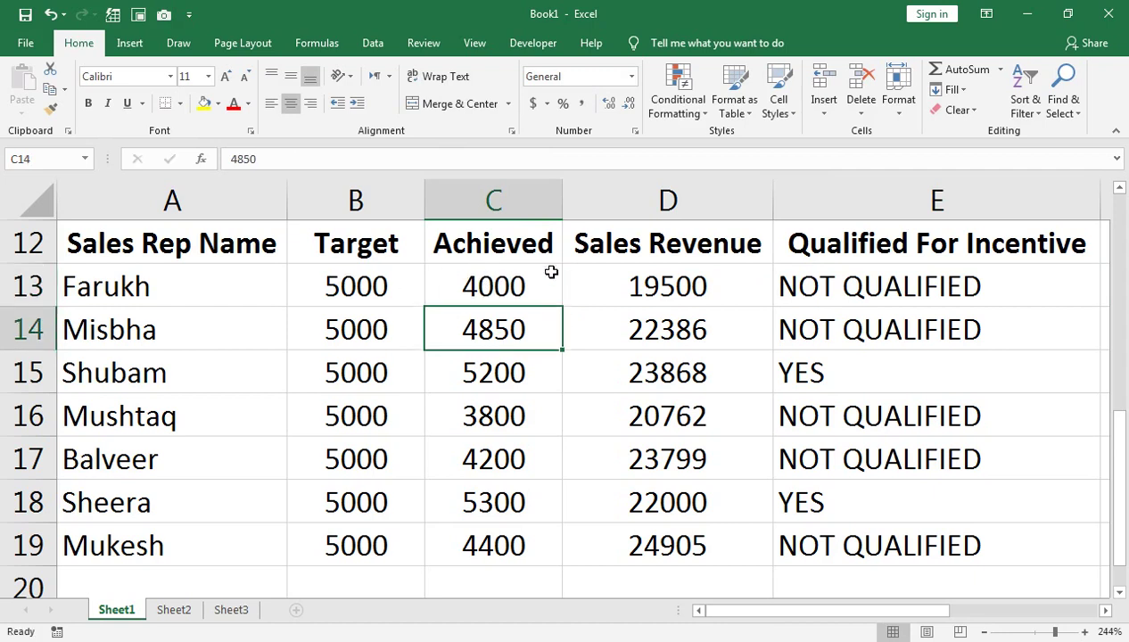
Set the sales revenue in D13 to 25000 to test the OR condition
click(607, 277)
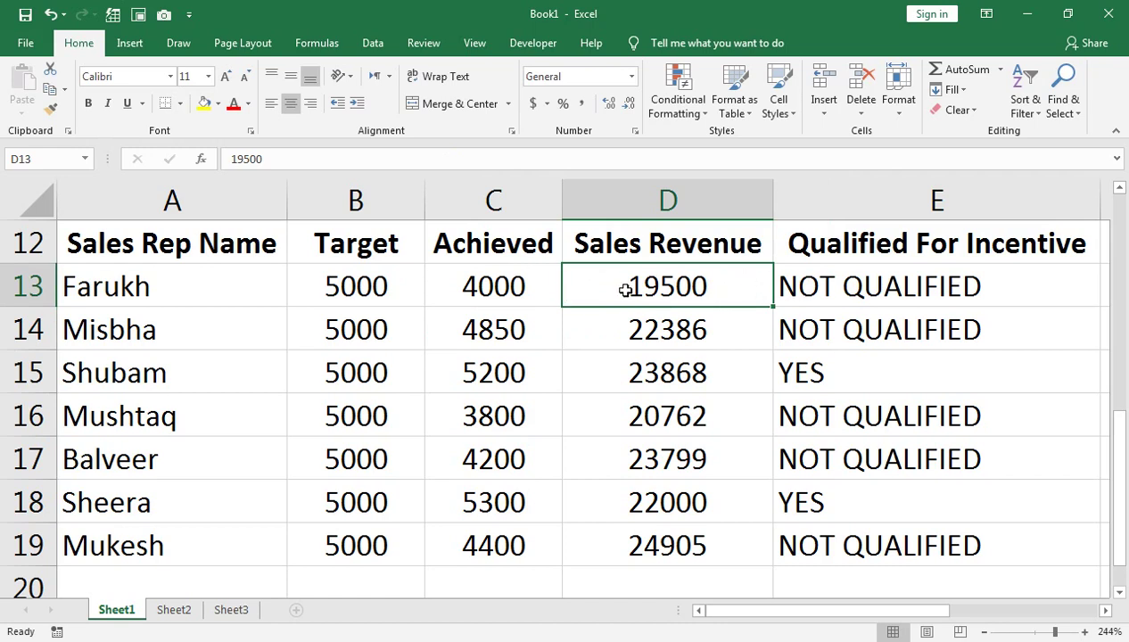
text(25000)
key(Return)
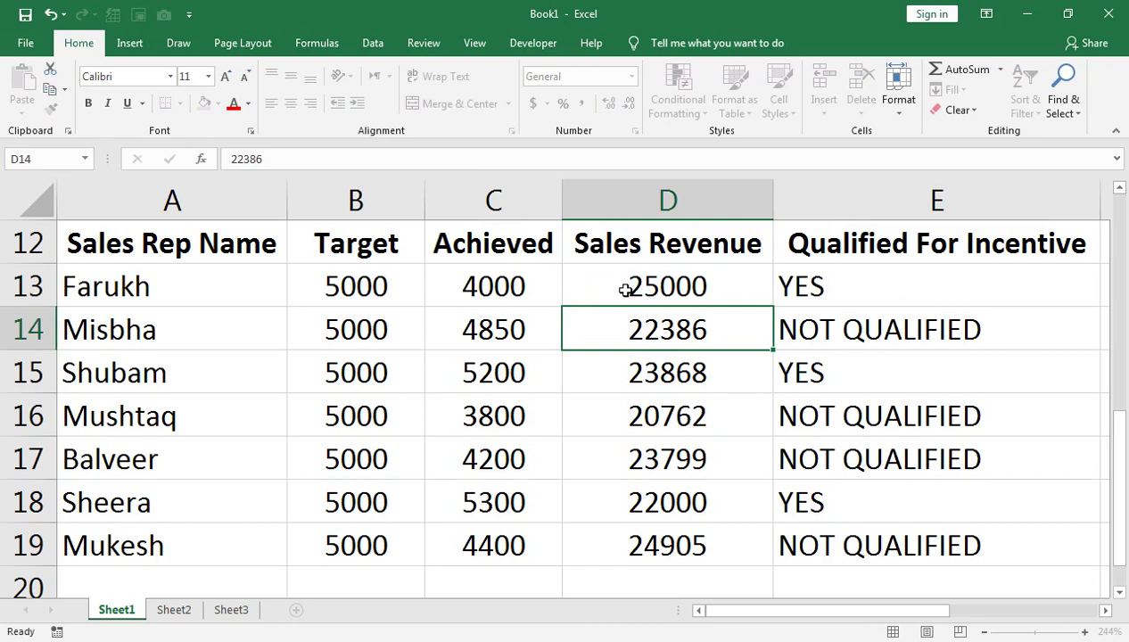
Compare the incentive formulas in E13 and E14, leaving both unedited
double_click(776, 282)
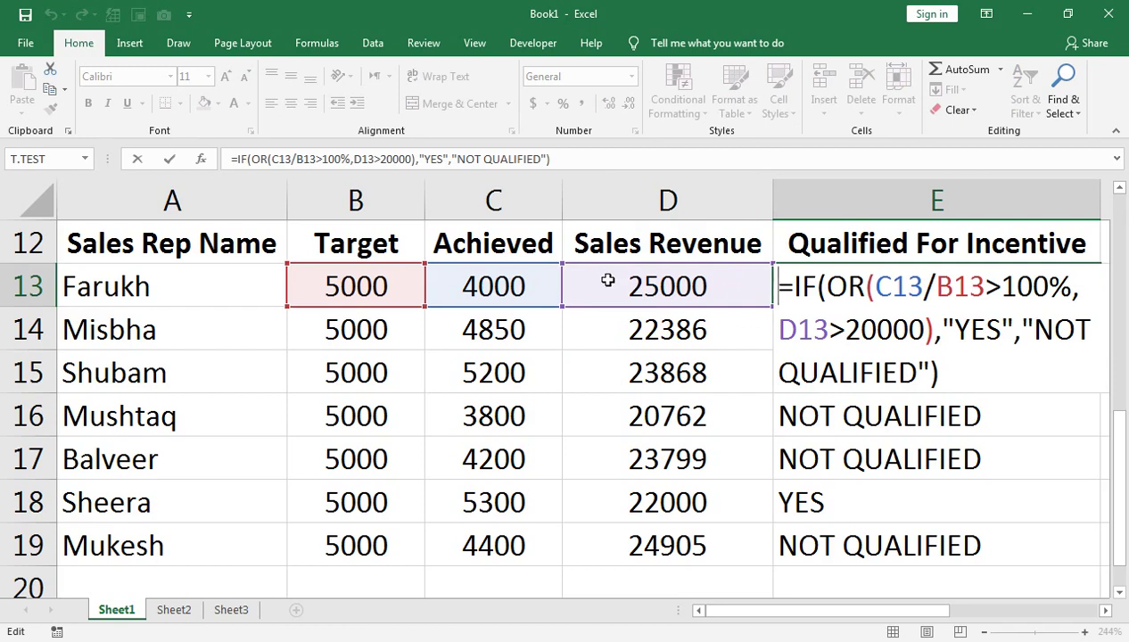
key(Return)
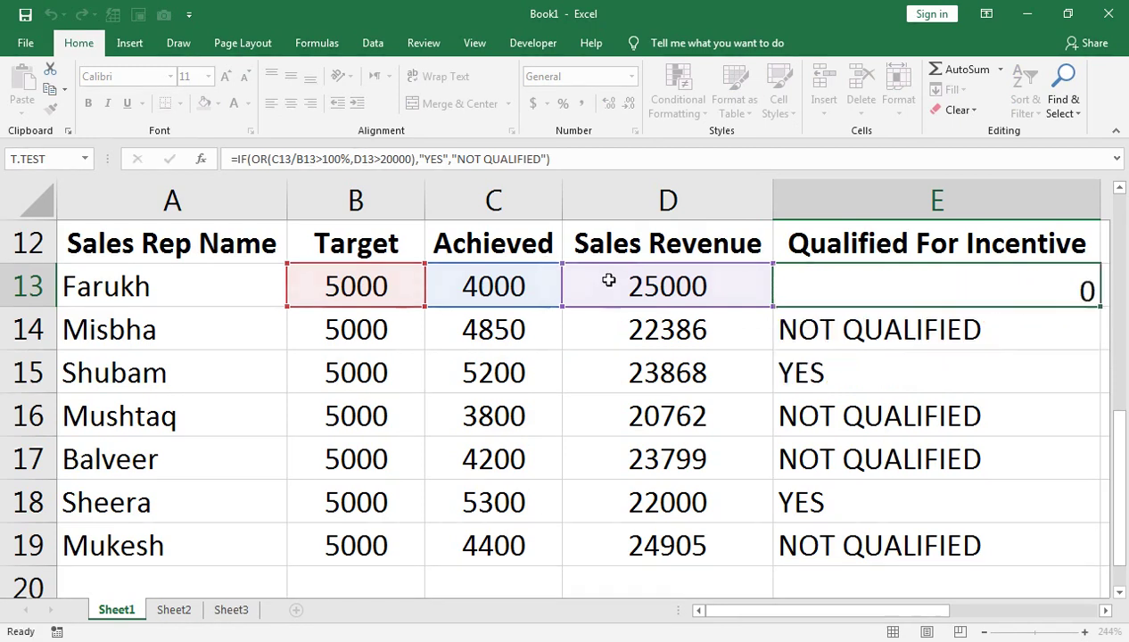
double_click(859, 336)
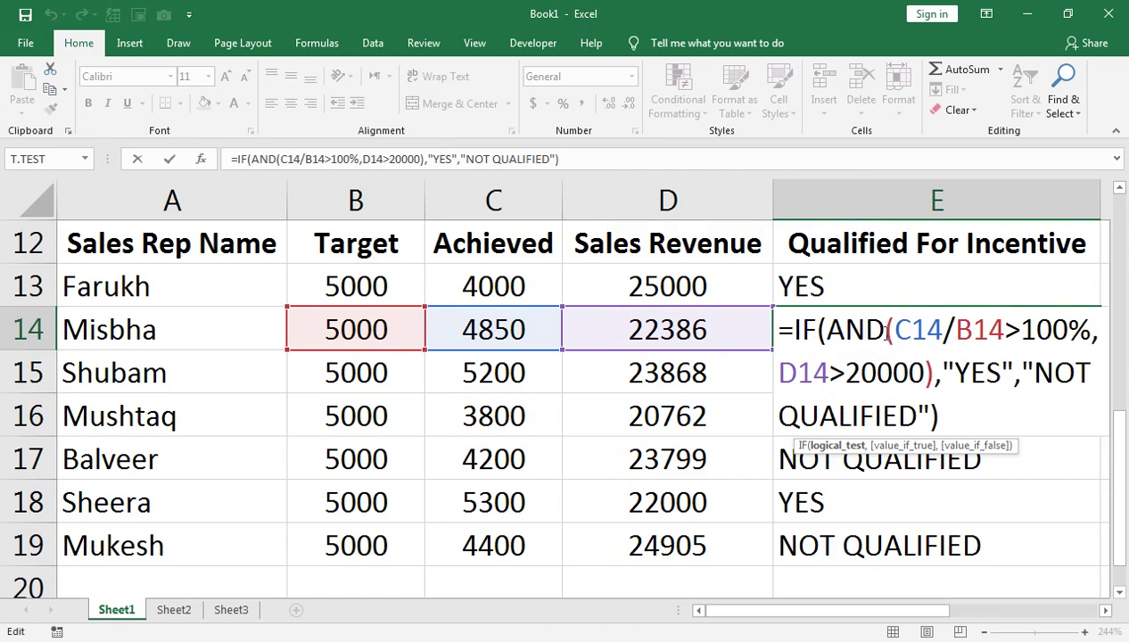
key(Return)
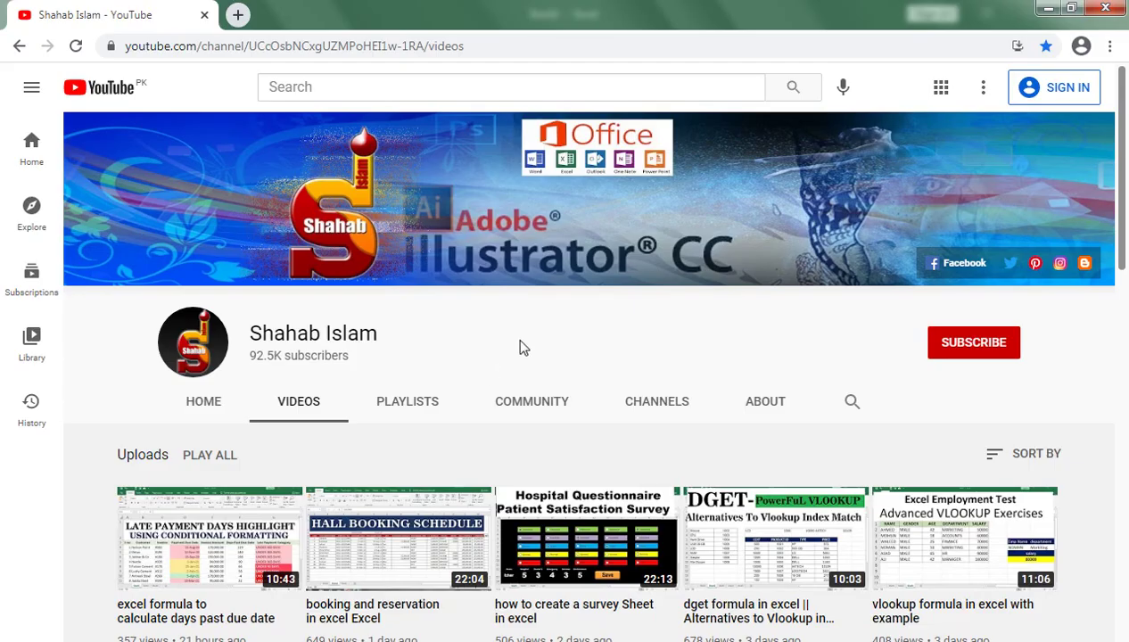